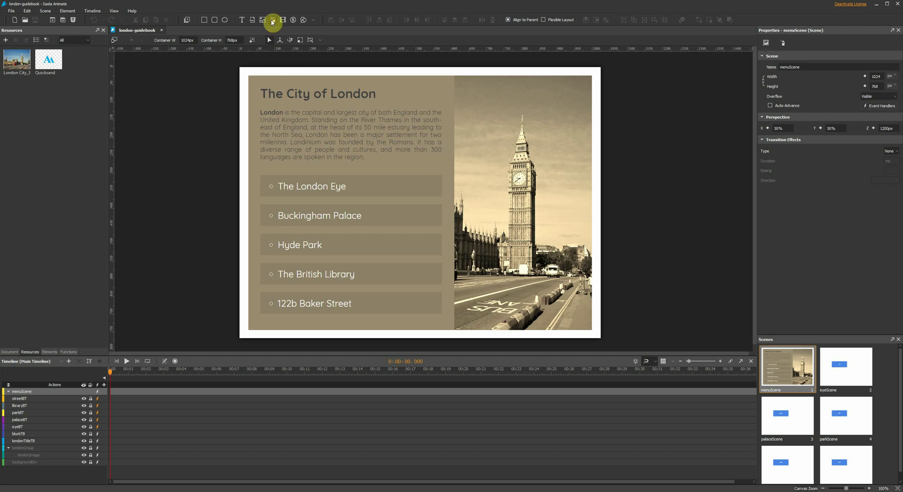
Insert london-blurb-audio.mp3 from Desktop > resources into menuScene as an audio element
left_click(272, 21)
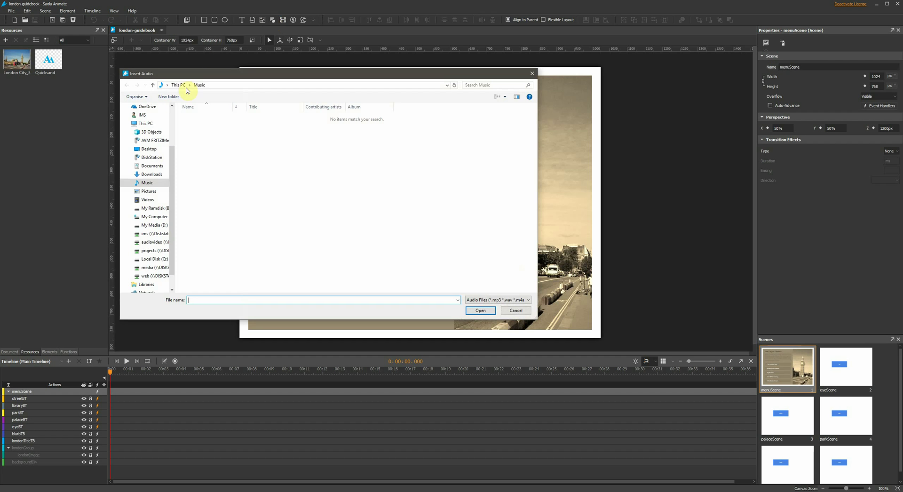
scroll(173, 117, "up", 3)
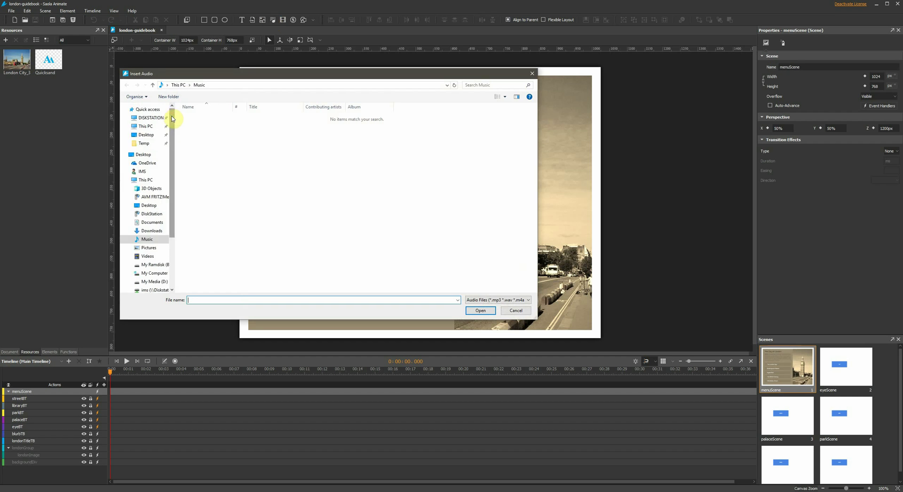
left_click(146, 135)
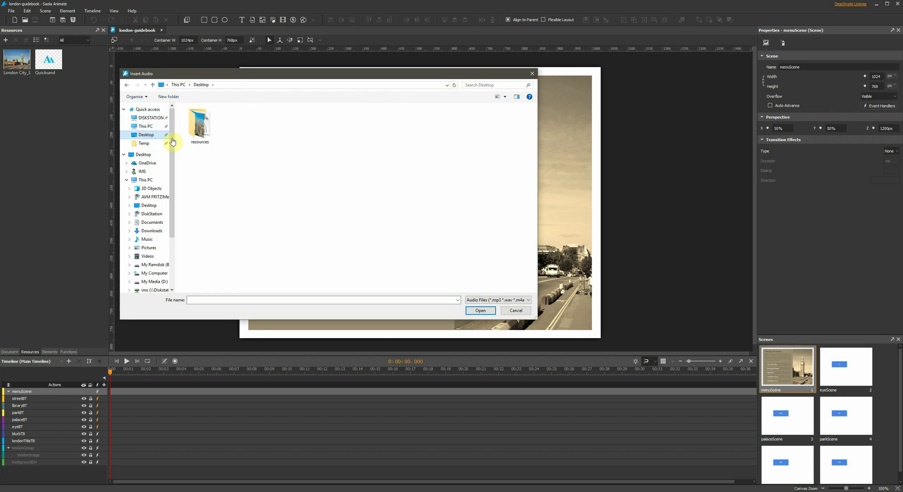
double_click(193, 133)
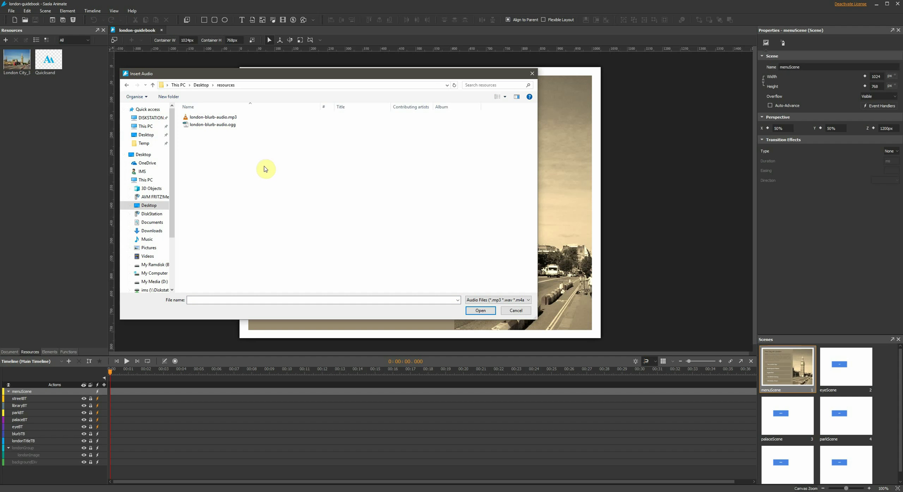
double_click(212, 117)
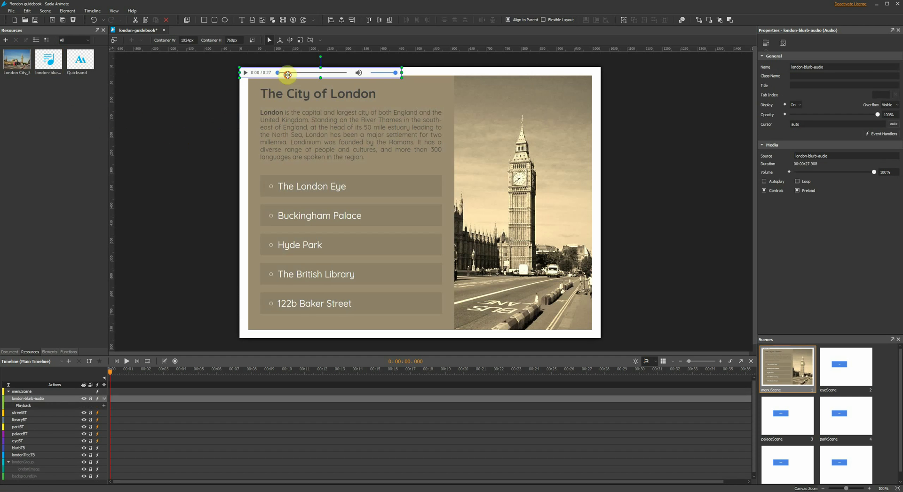
Move the audio player off-stage to the left, keeping its playback Controls enabled
left_click_drag(287, 75, 163, 95)
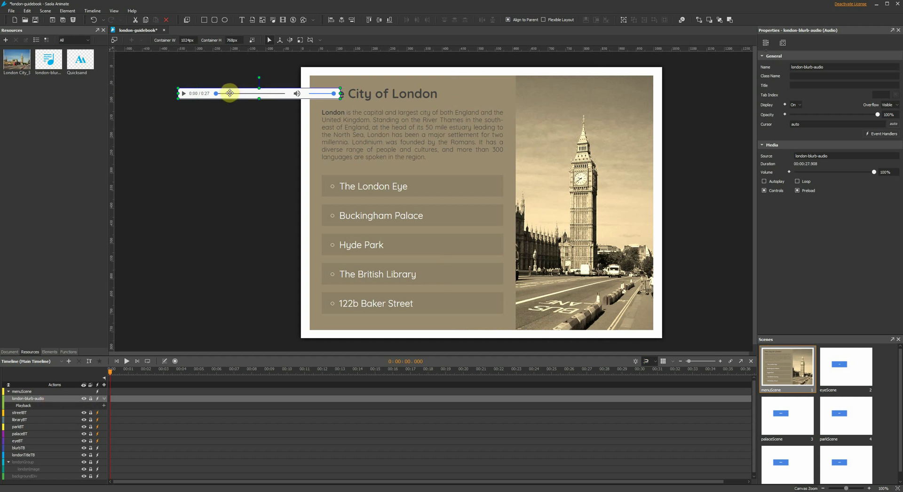
left_click_drag(227, 92, 177, 92)
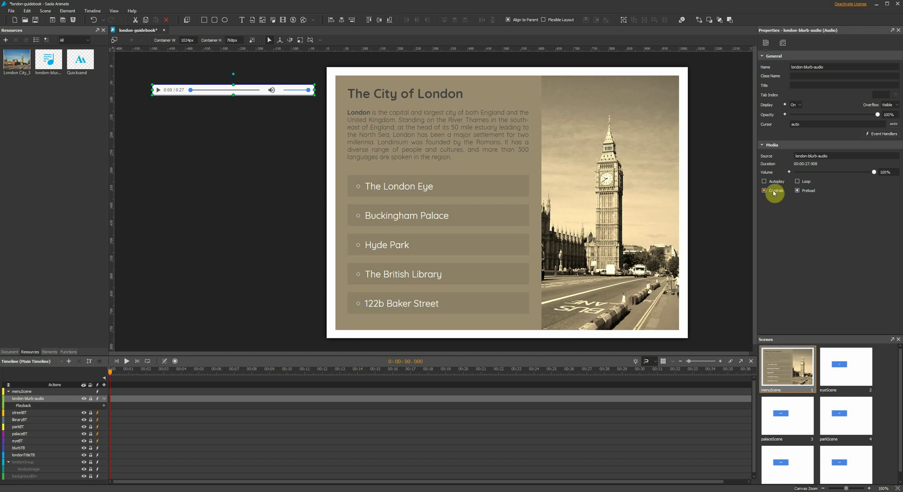
left_click(774, 191)
left_click(773, 191)
left_click(193, 172)
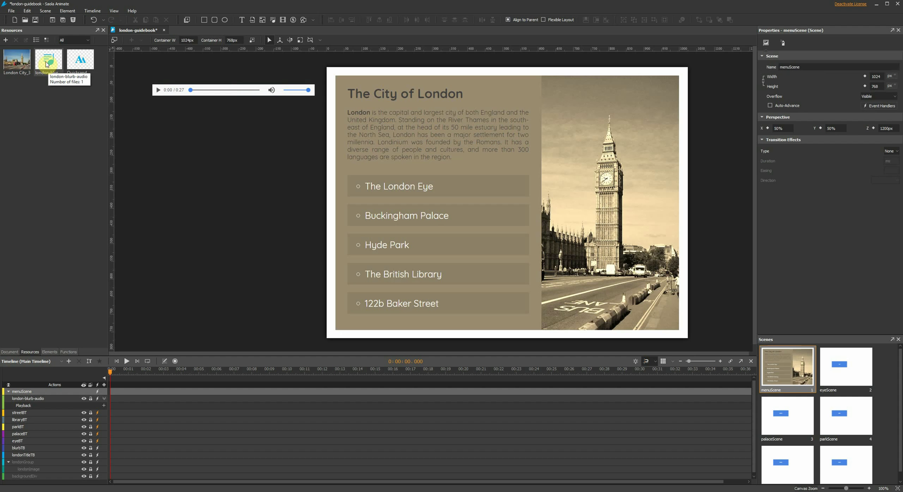
Add london-blurb-audio.ogg to the london-blurb-audio resource's media files next to the MP3
left_click(46, 64)
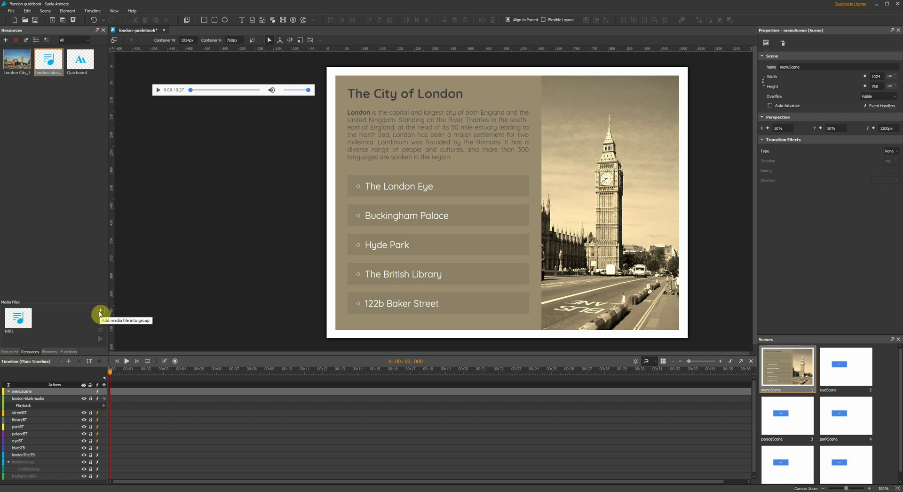
left_click(100, 311)
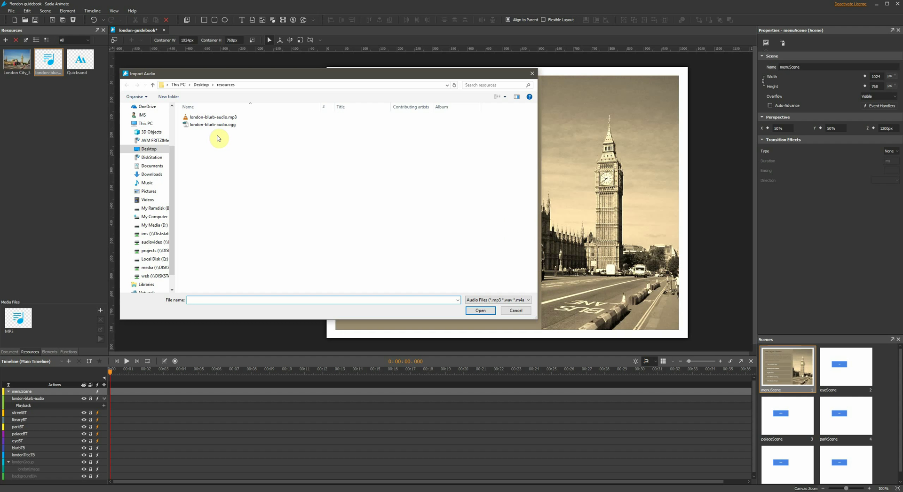
double_click(222, 125)
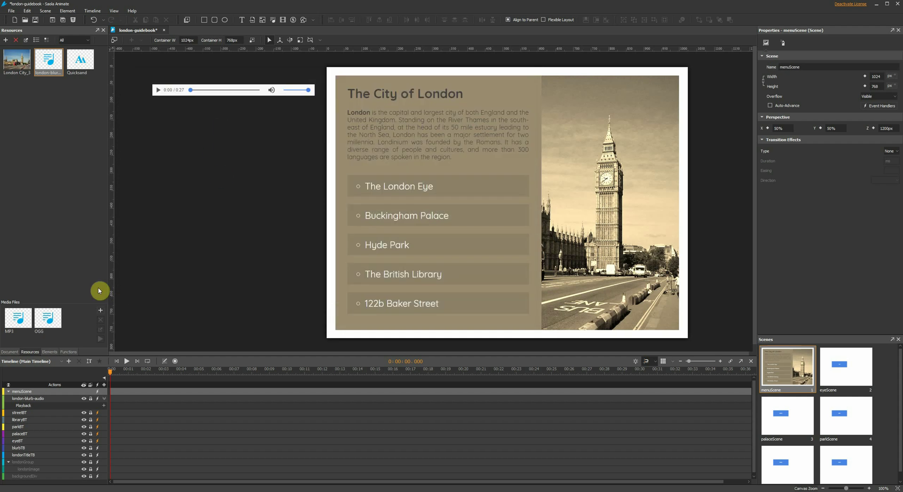
left_click(59, 122)
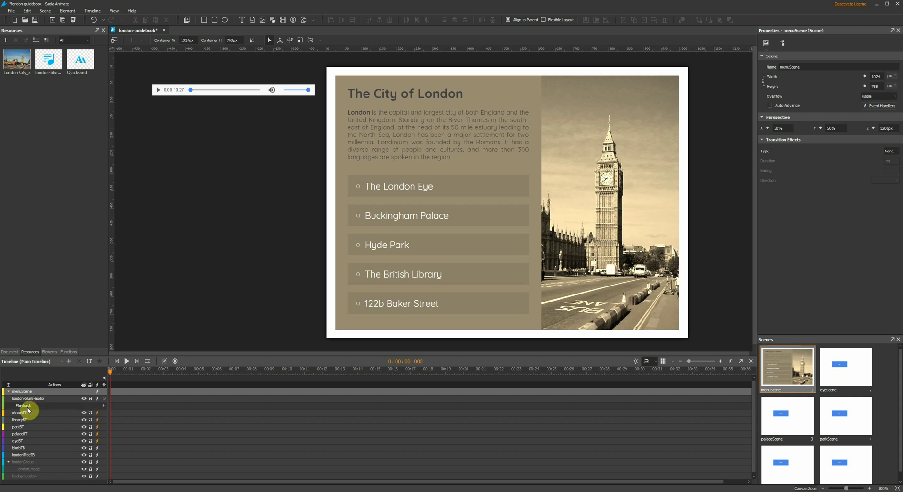
Add a Start Media action for the blurb audio at 00:01 on the Playback track
left_click(104, 407)
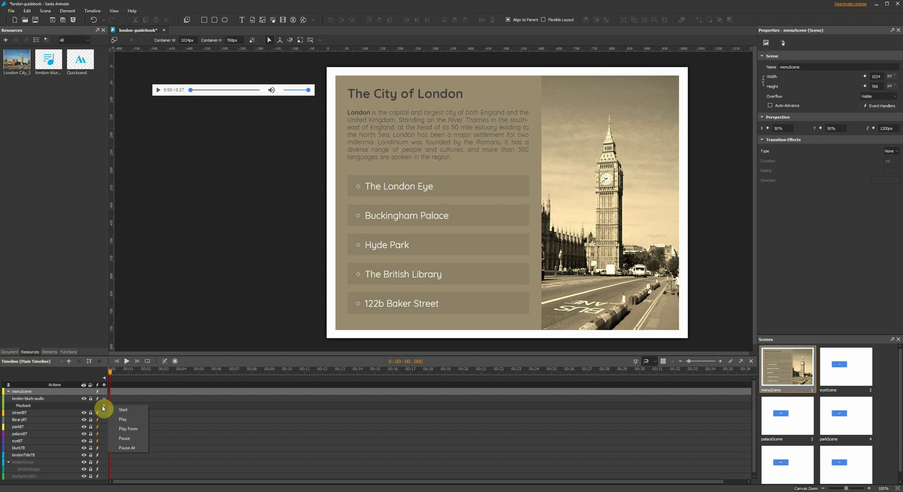
left_click(97, 338)
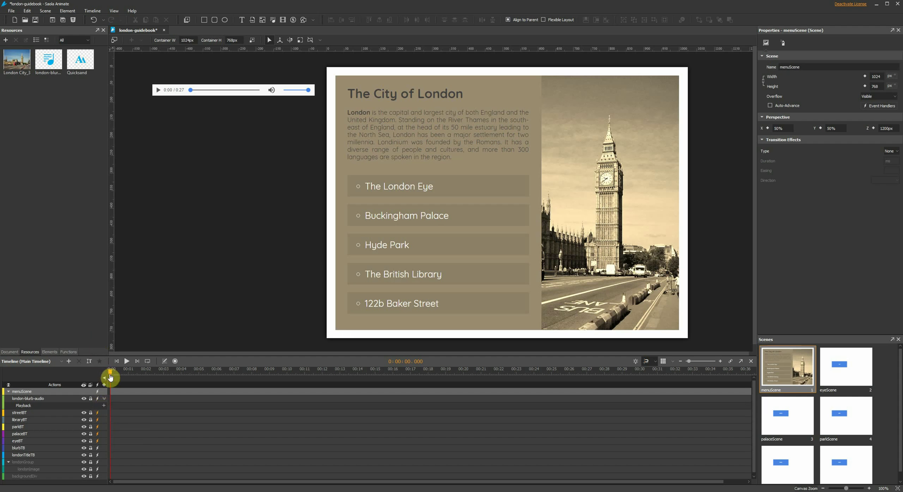
mouse_move(110, 377)
left_mouse_down()
mouse_move(129, 377)
mouse_move(131, 411)
mouse_move(128, 378)
left_mouse_up()
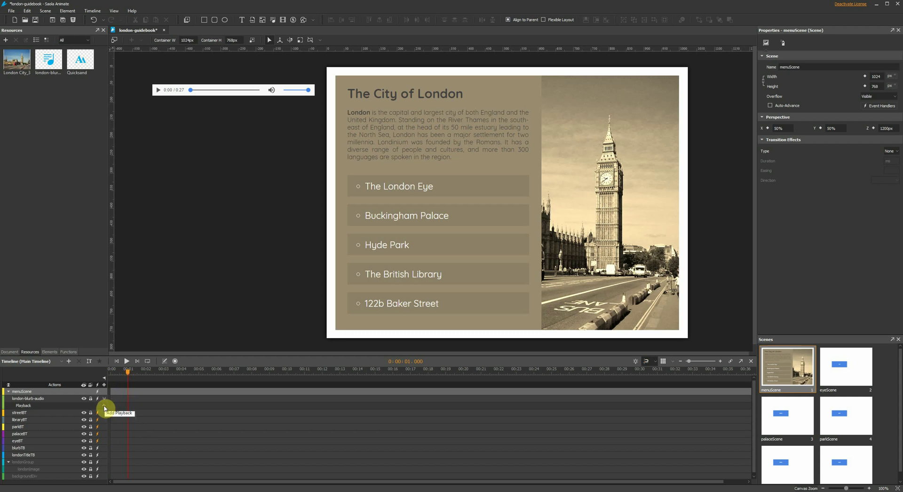
left_click(104, 407)
left_click(121, 411)
left_click(187, 425)
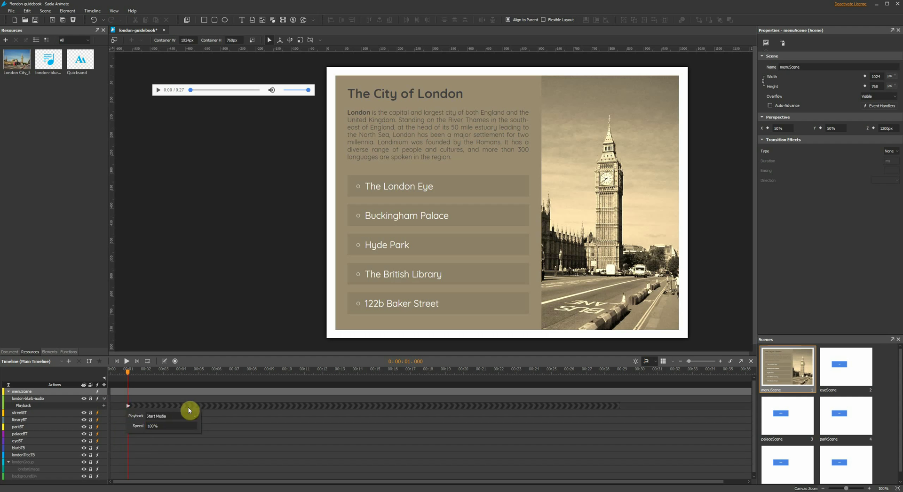
left_click(183, 330)
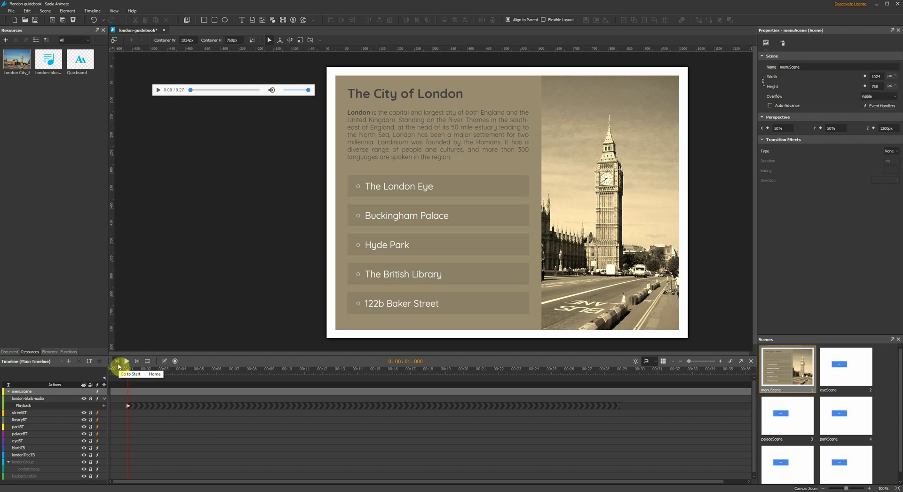
Preview the timeline from the start to hear the audio begin, then pause
left_click(118, 361)
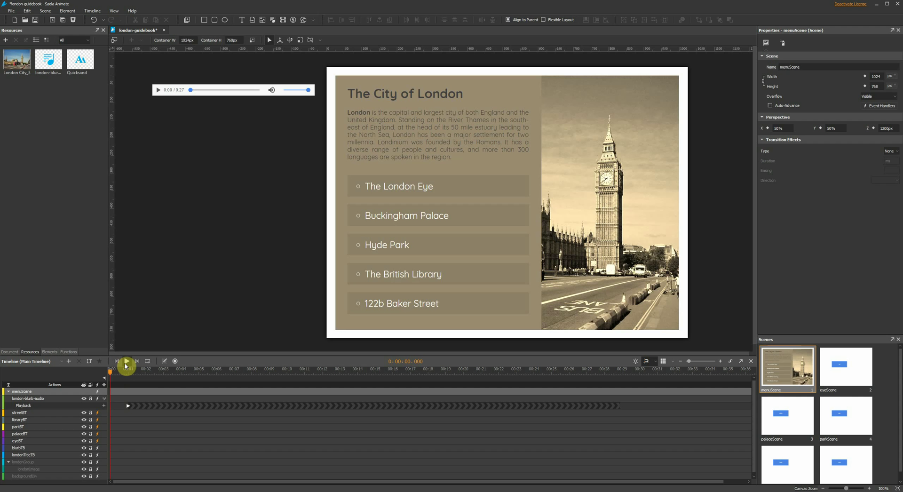
left_click(127, 361)
left_click(127, 362)
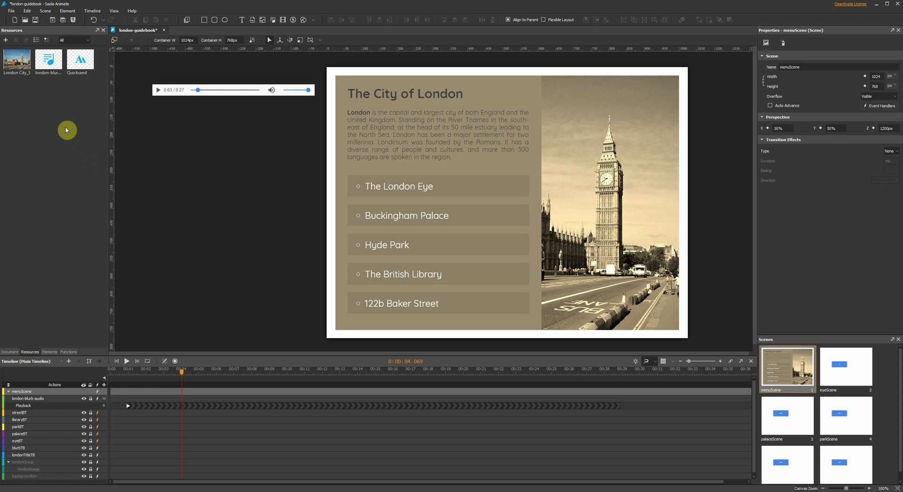
left_click(48, 63)
double_click(48, 63)
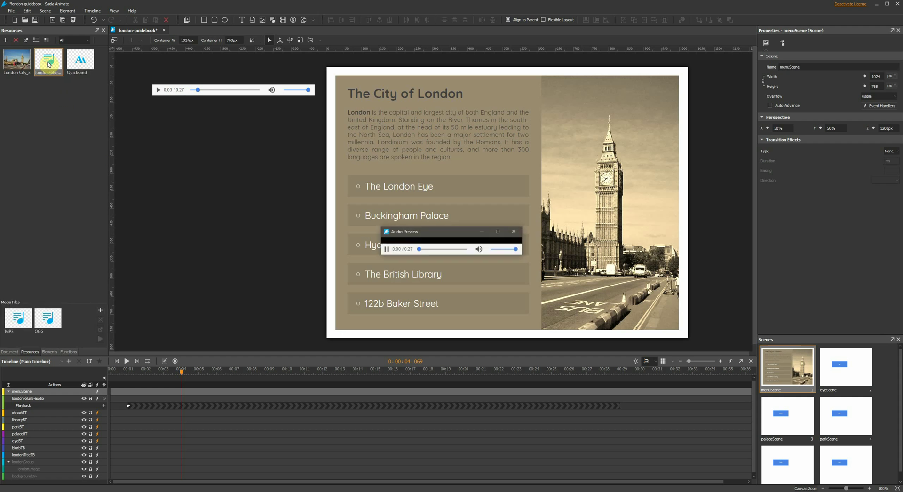
left_click(516, 232)
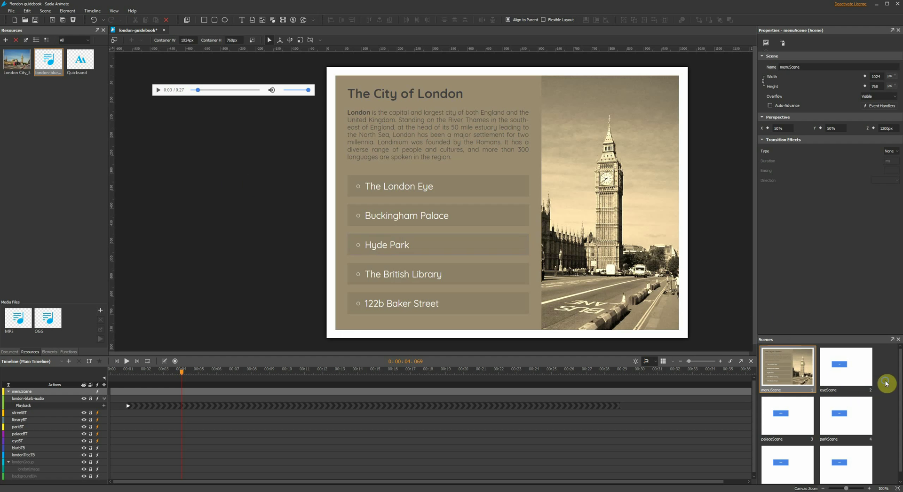
Add a new Scene_1 as the first scene with Auto-Advance turned off
right_click(886, 384)
left_click(873, 388)
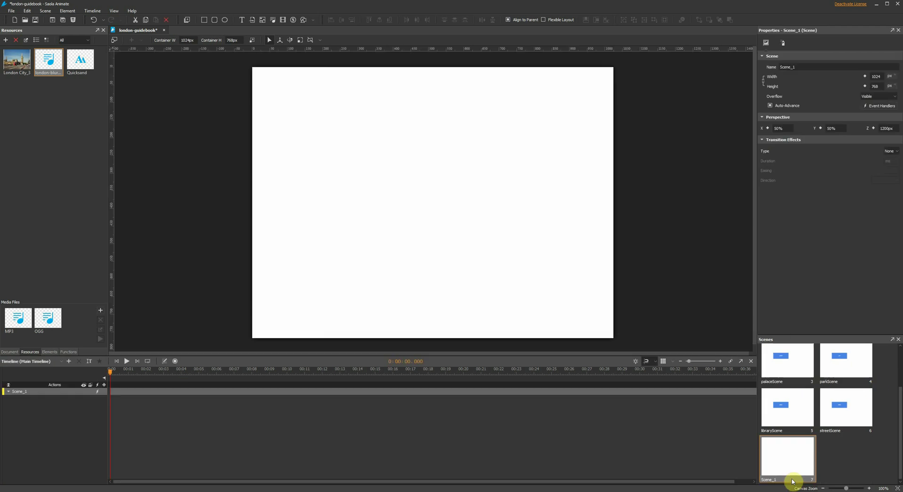
left_click_drag(797, 467, 777, 362)
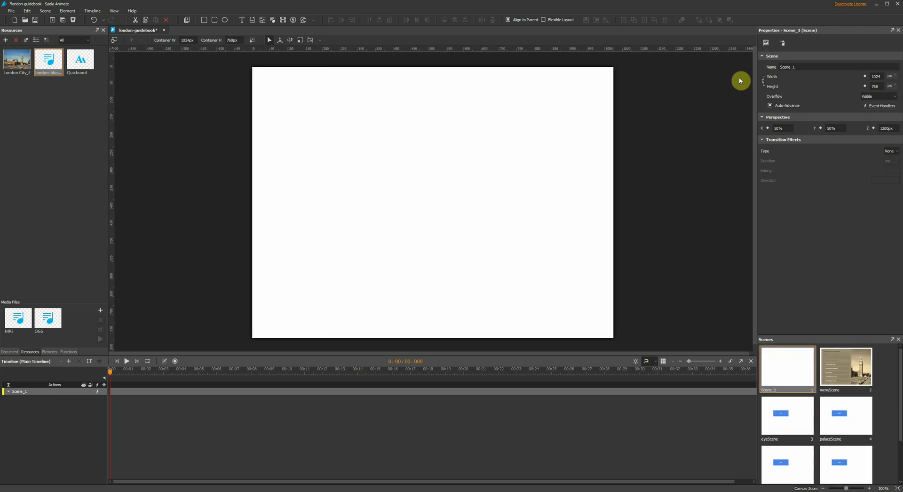
left_click(770, 105)
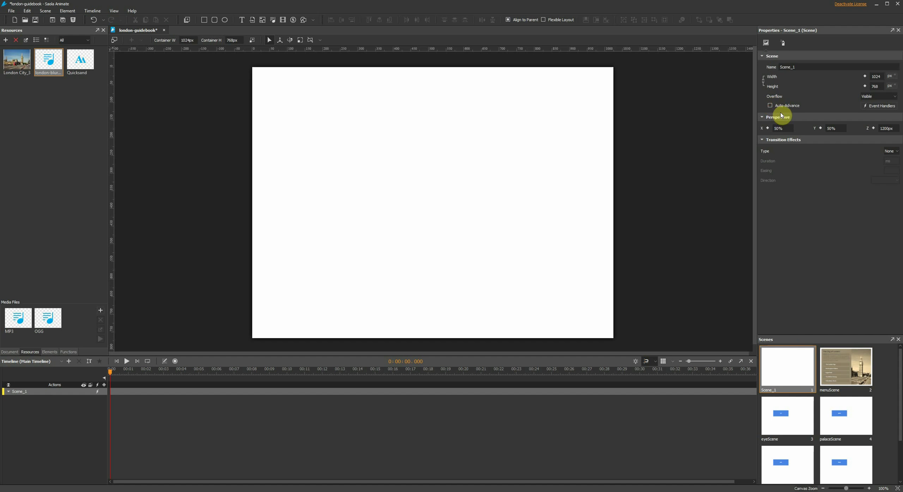
Draw a blue rectangle near the centre of Scene_1 and begin typing 'start' in it
left_click(204, 20)
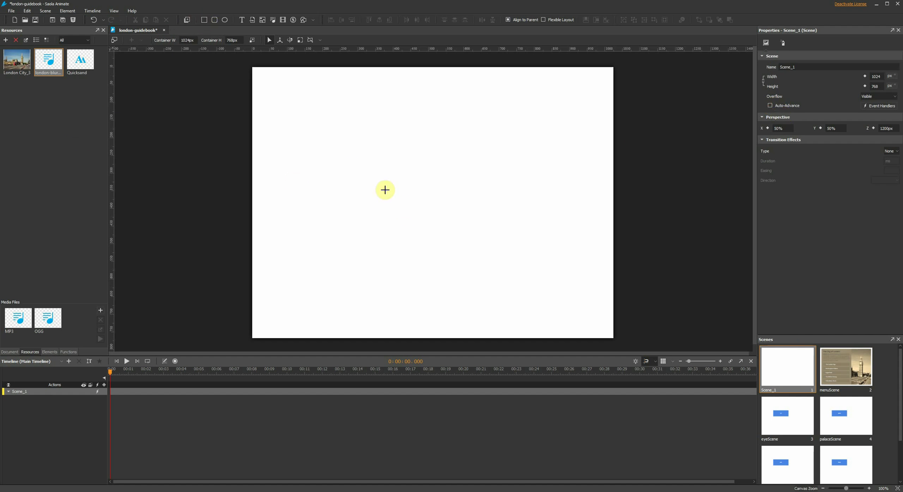
left_click_drag(382, 189, 485, 228)
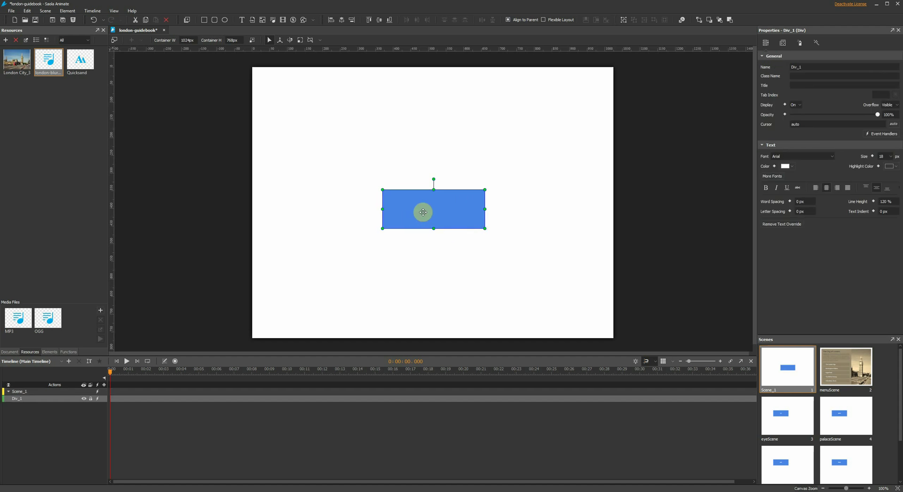
double_click(440, 208)
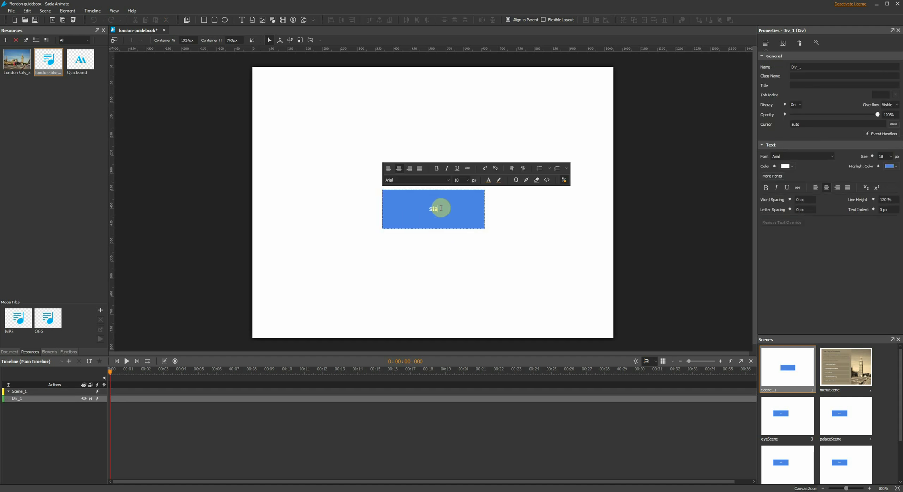
Give the start box a Mouse Click action: Jump To Scene > Next Scene
left_click(518, 250)
left_click(468, 210)
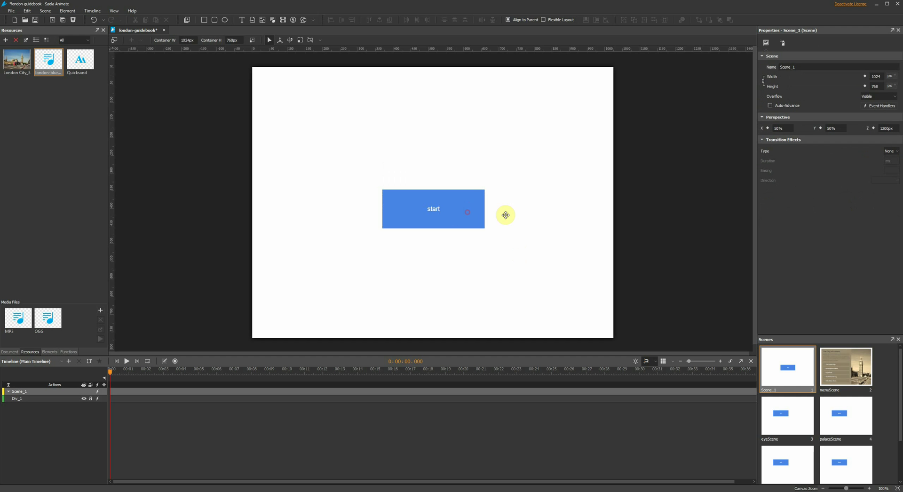
left_click(880, 124)
left_click(883, 134)
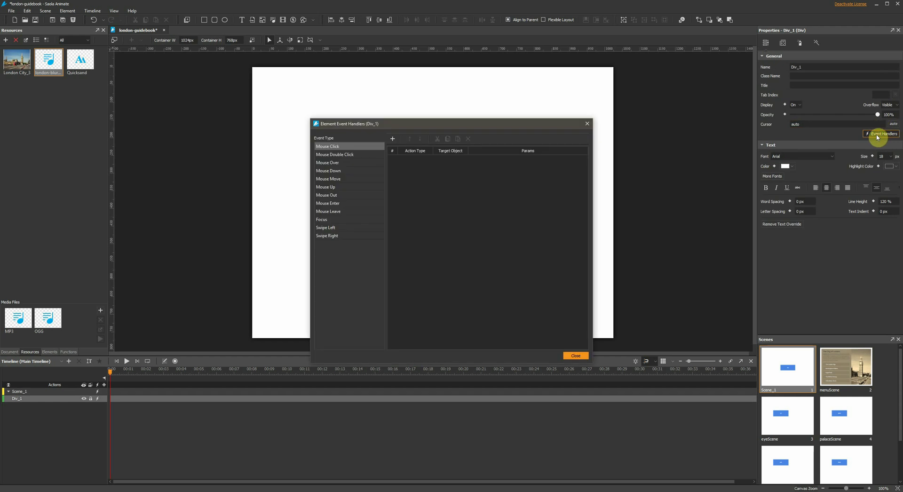
left_click(394, 140)
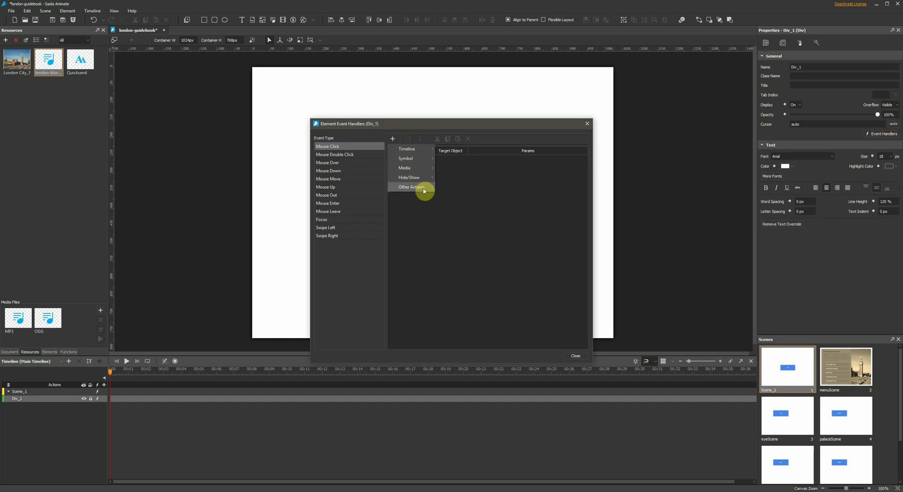
mouse_move(424, 190)
mouse_move(466, 188)
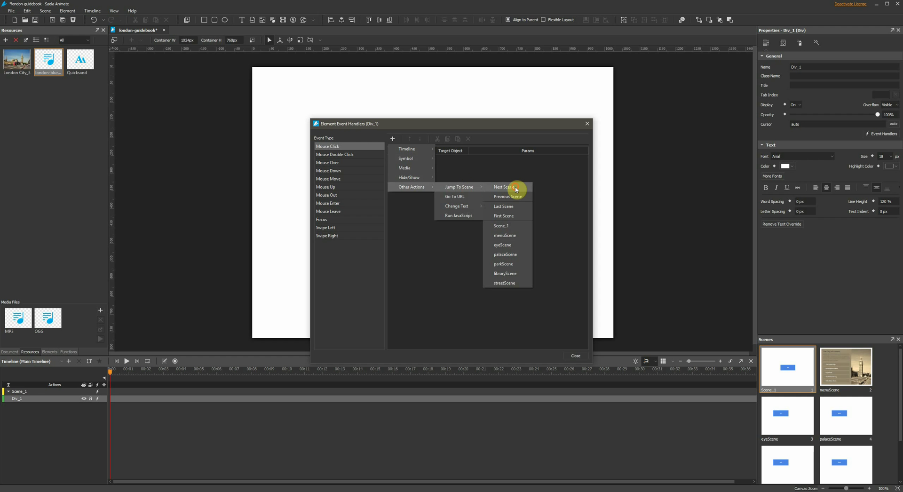
left_click(516, 188)
Export the london-guidebook project to HTML5 in the guidebook folder
left_click(576, 356)
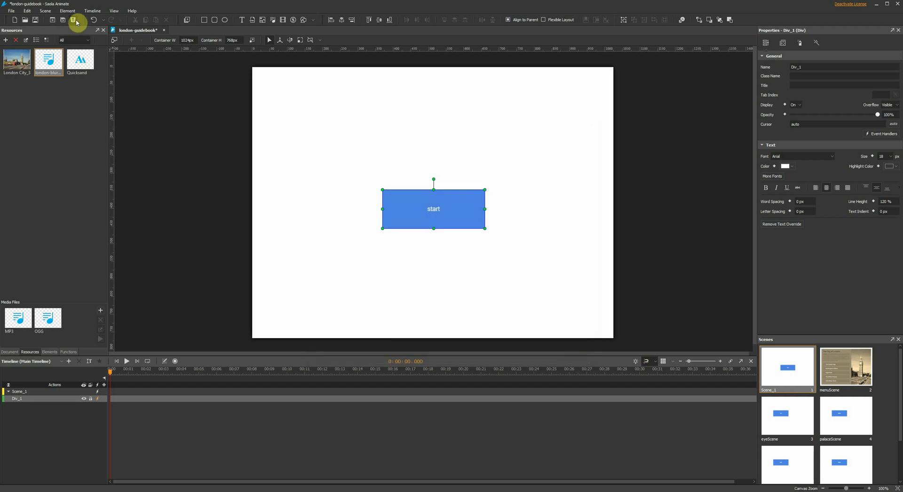
left_click(74, 20)
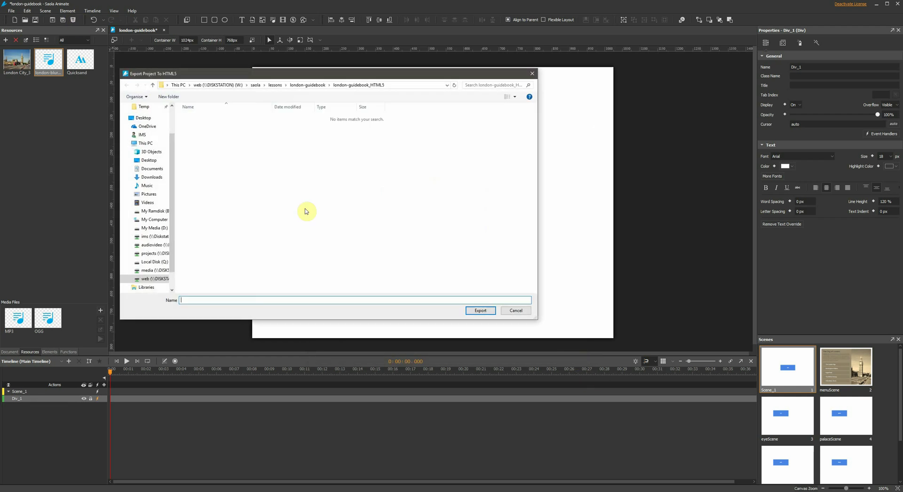
left_click(483, 311)
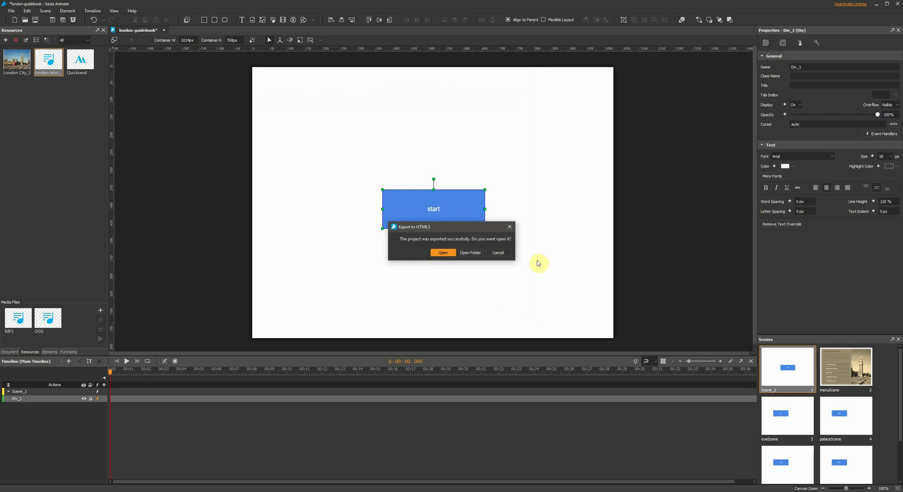
Open the exported page in Firefox, click start to reach the City of London menu, then close Firefox
left_click(442, 252)
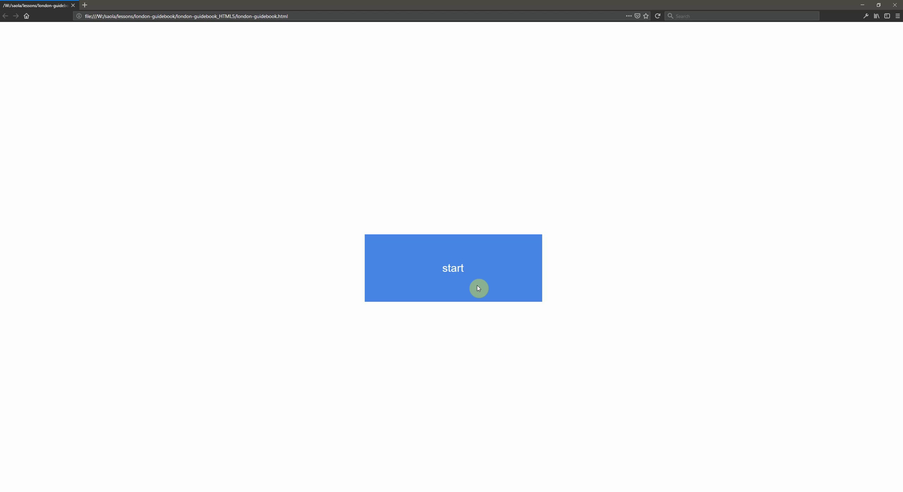
left_click(478, 287)
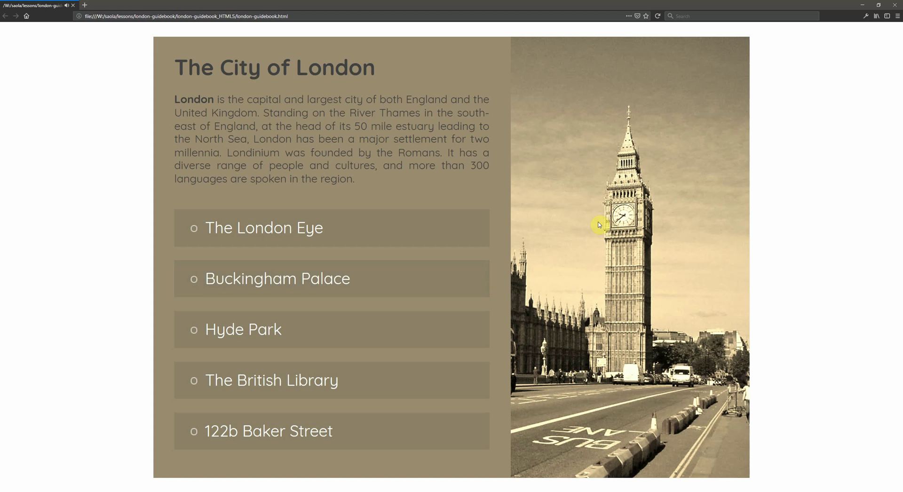
left_click(897, 6)
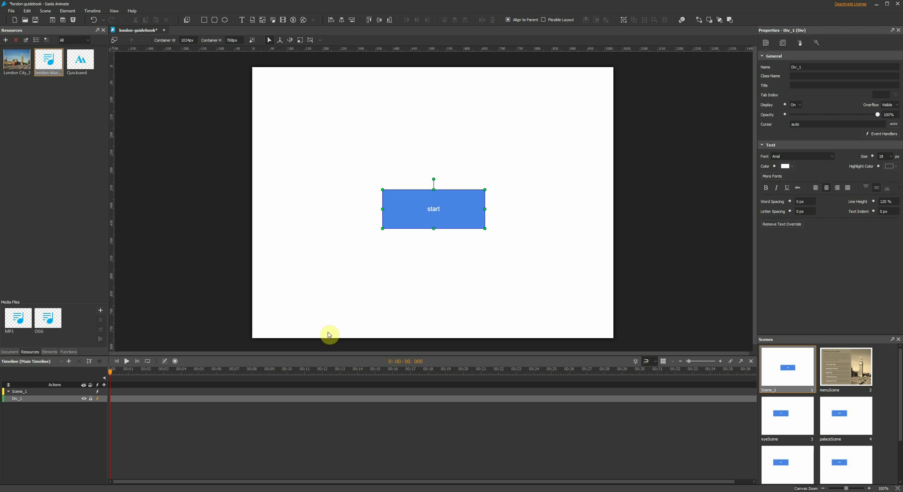
Select the menuScene thumbnail in the Scenes panel to edit the City of London page
left_click(831, 370)
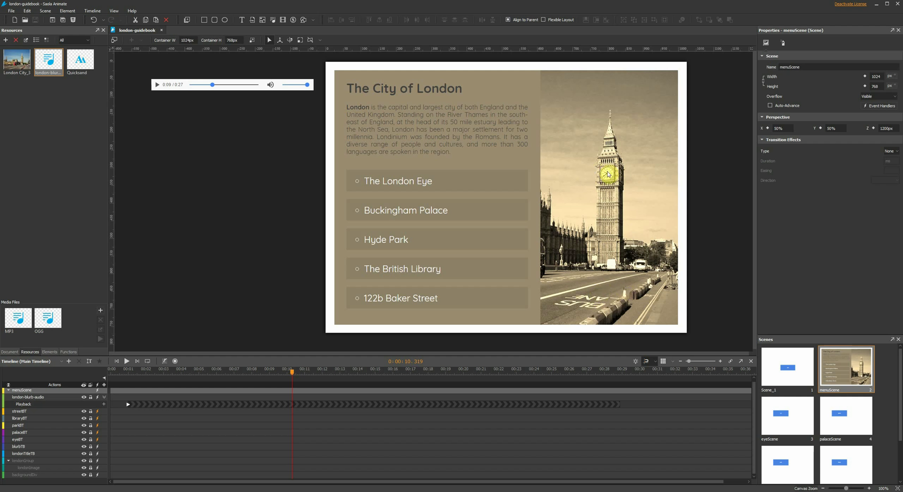
Unlock londonGroup and change londonImage's Left position from -482 to 0
left_click(49, 352)
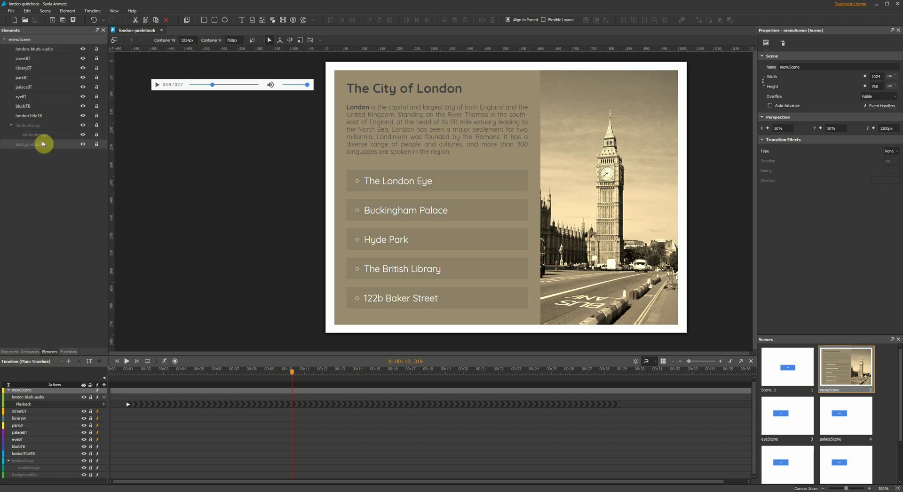
left_click(96, 127)
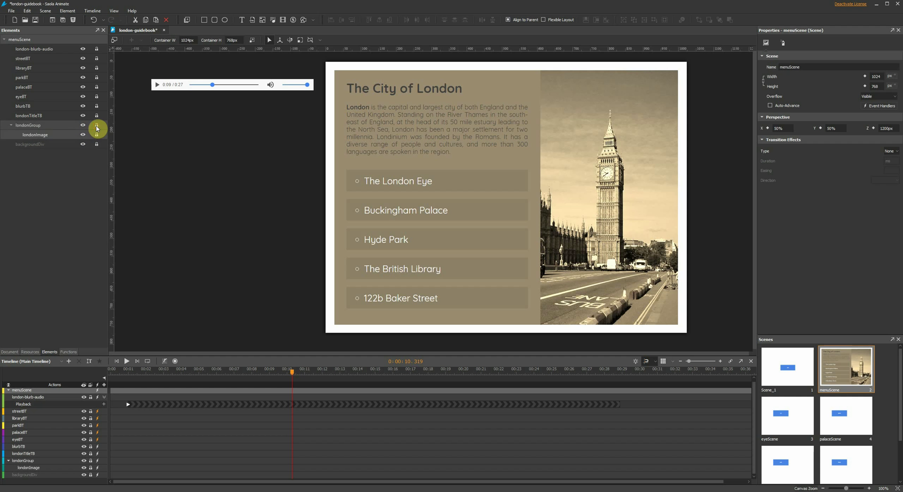
left_click(36, 135)
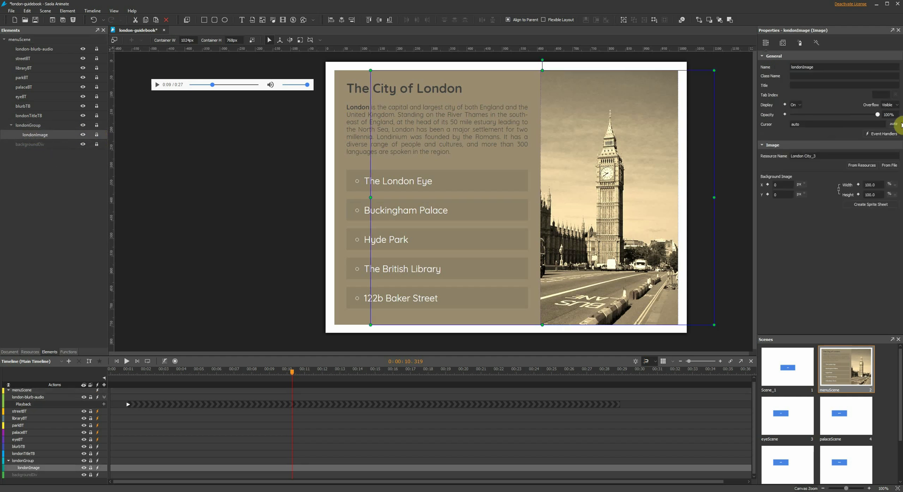
left_click(783, 44)
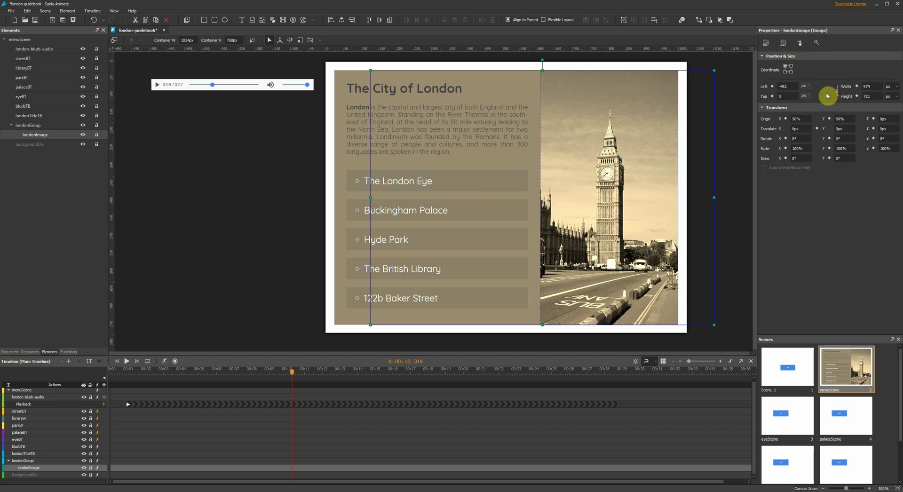
left_click(792, 86)
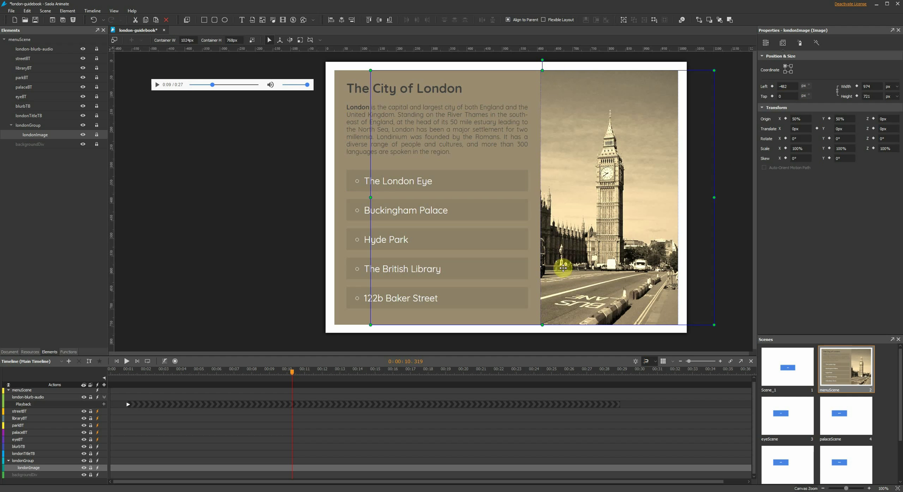
left_click(791, 87)
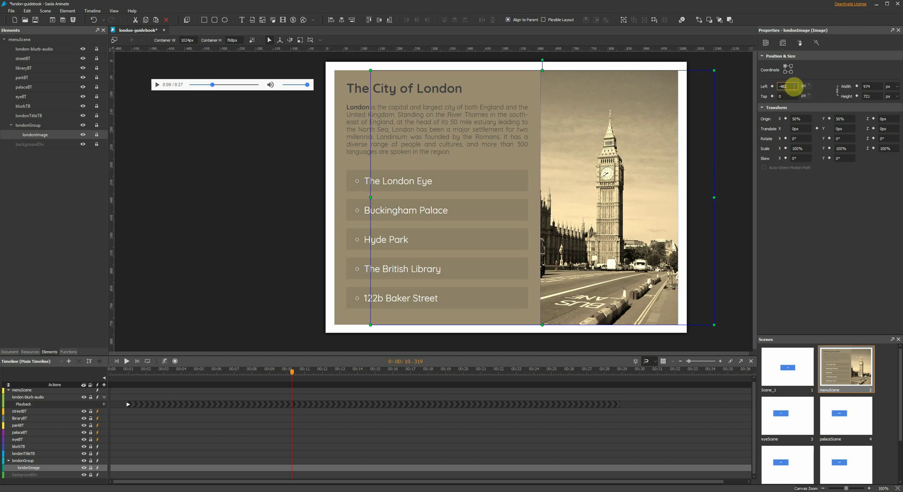
left_click_drag(795, 86, 764, 87)
key("Return")
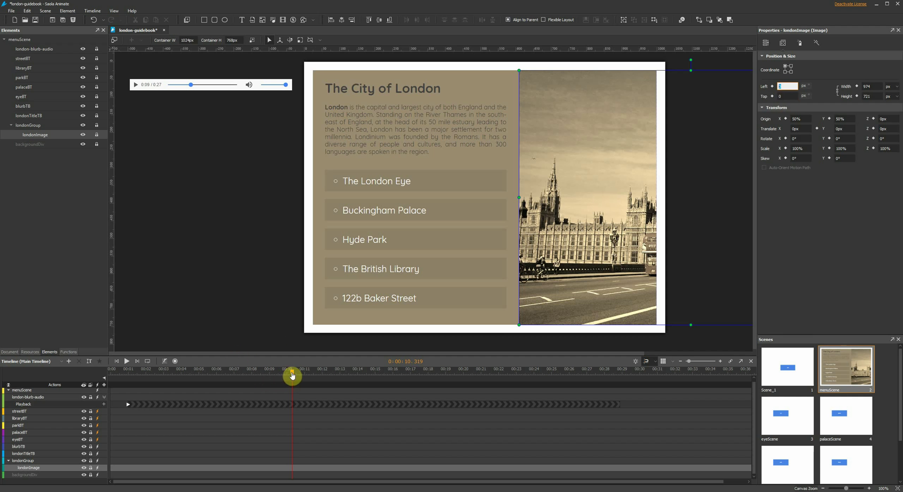
Keyframe londonImage's Left position at 0 seconds and at 10 seconds on the timeline
left_click_drag(291, 375, 107, 377)
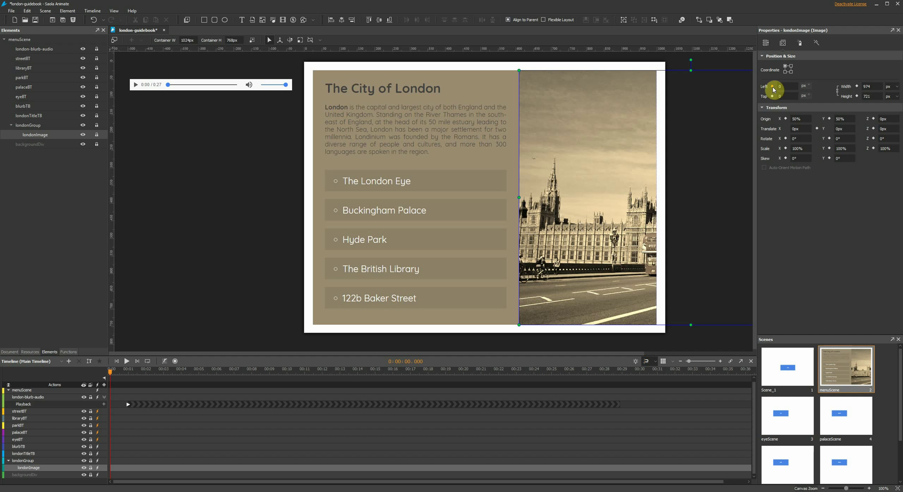
left_click(773, 87)
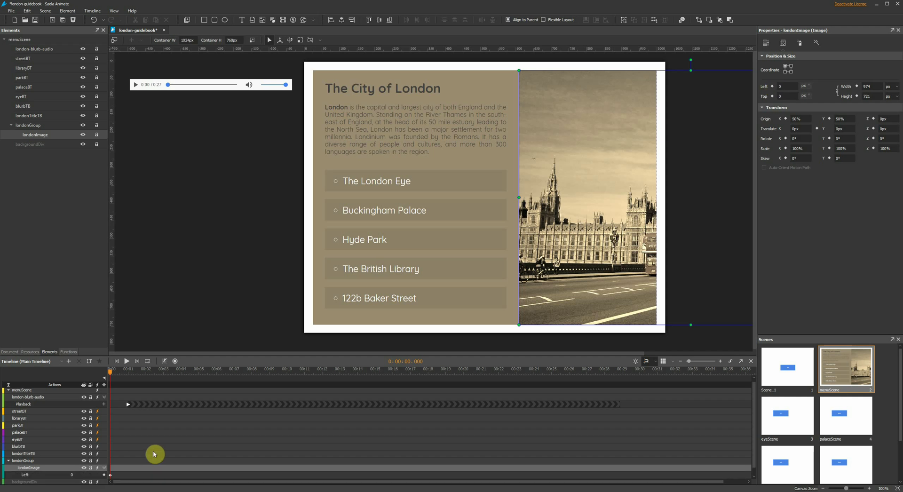
scroll(157, 448, "down", 1)
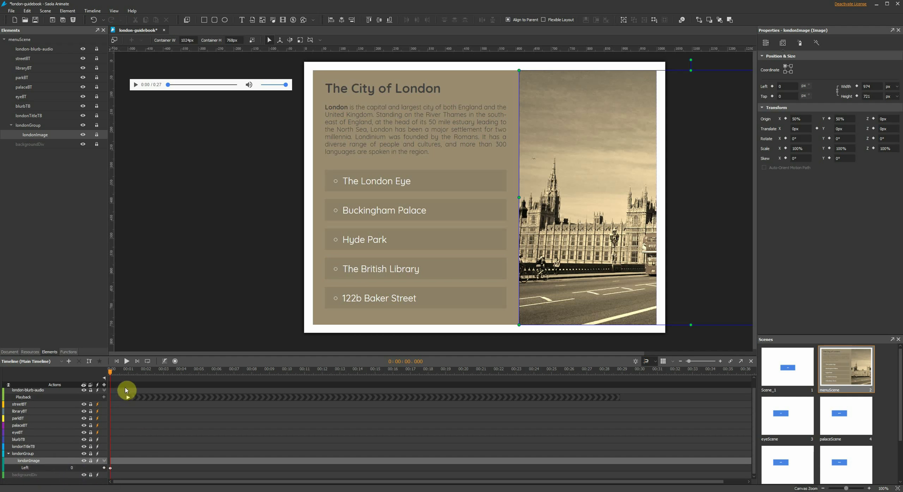
left_click(123, 371)
left_click_drag(136, 381, 289, 377)
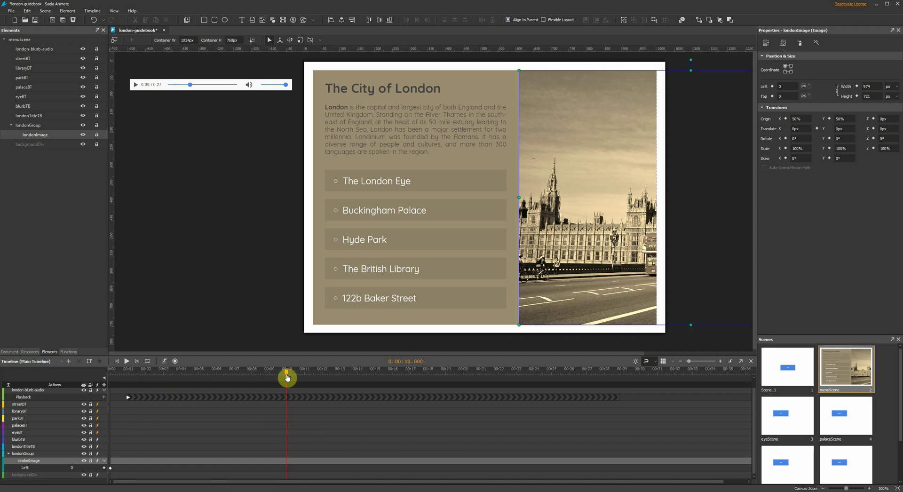
left_click(784, 95)
left_click(773, 87)
mouse_move(288, 375)
left_mouse_down()
mouse_move(102, 373)
mouse_move(288, 376)
left_mouse_up()
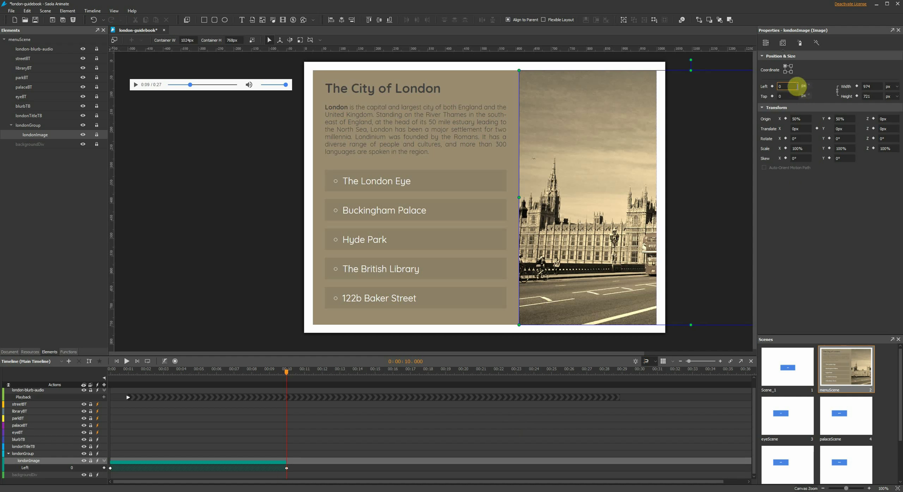
Set the London photo's Left to -482 px at 10 seconds, then play the pan preview
left_click(794, 86)
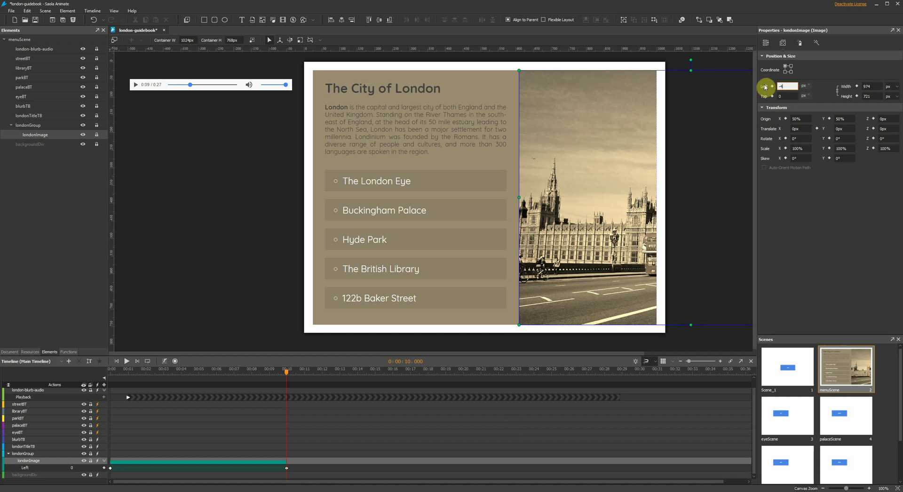
key("Return")
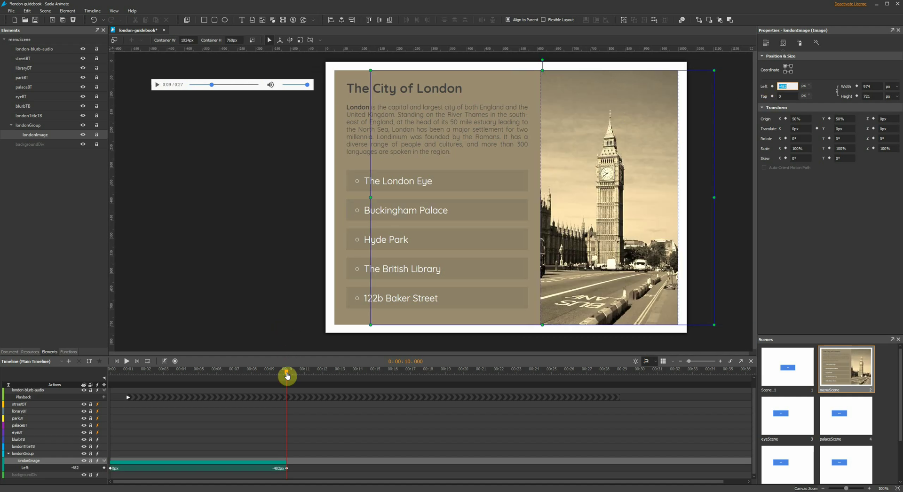
left_click_drag(287, 374, 117, 373)
left_click(128, 362)
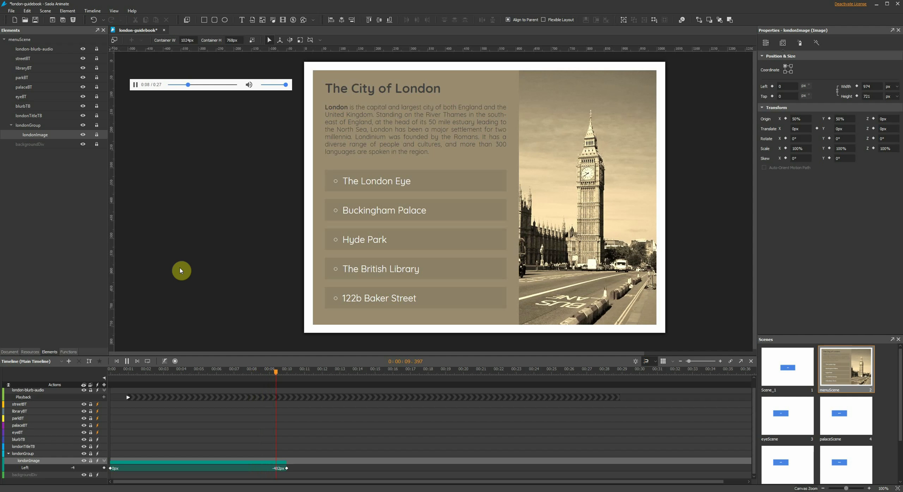
key("space")
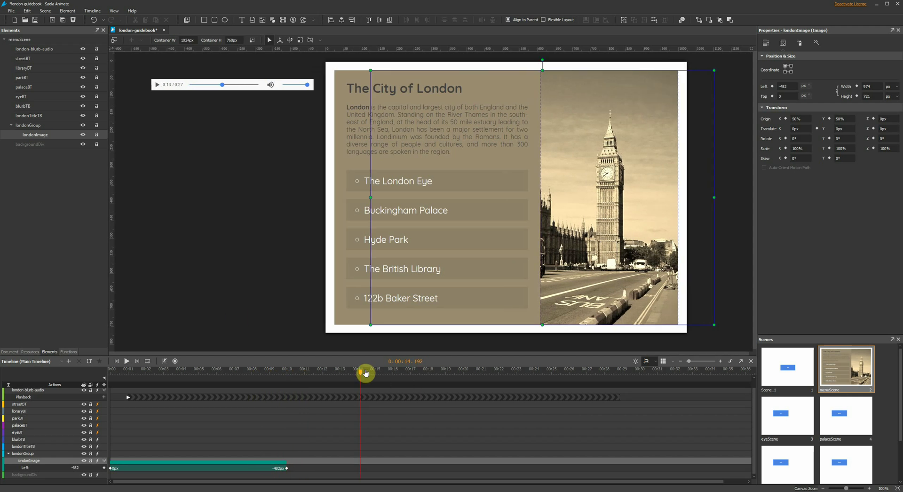
Switch the London image's Left animation to Linear easing
left_click_drag(362, 375, 110, 370)
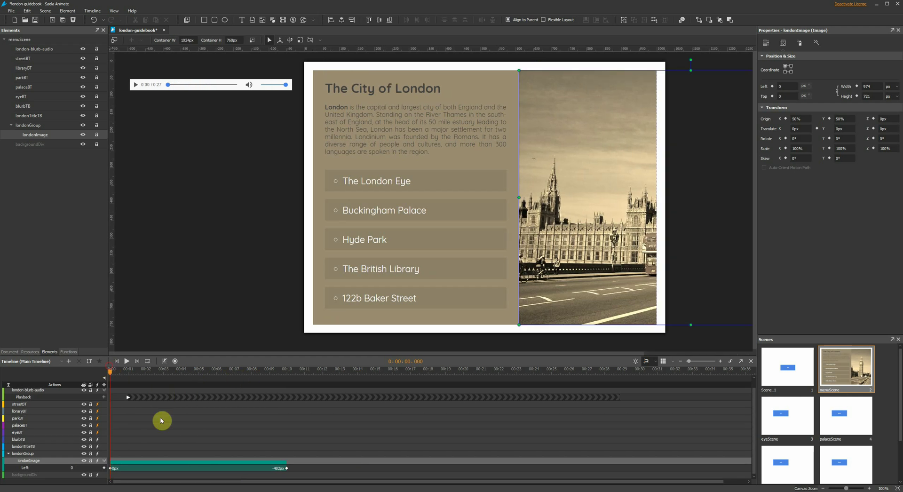
left_click(193, 464)
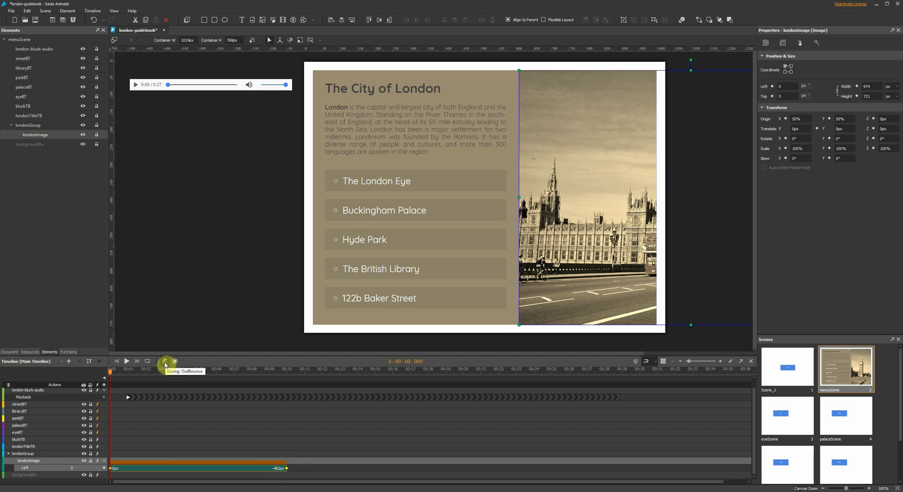
left_click(165, 361)
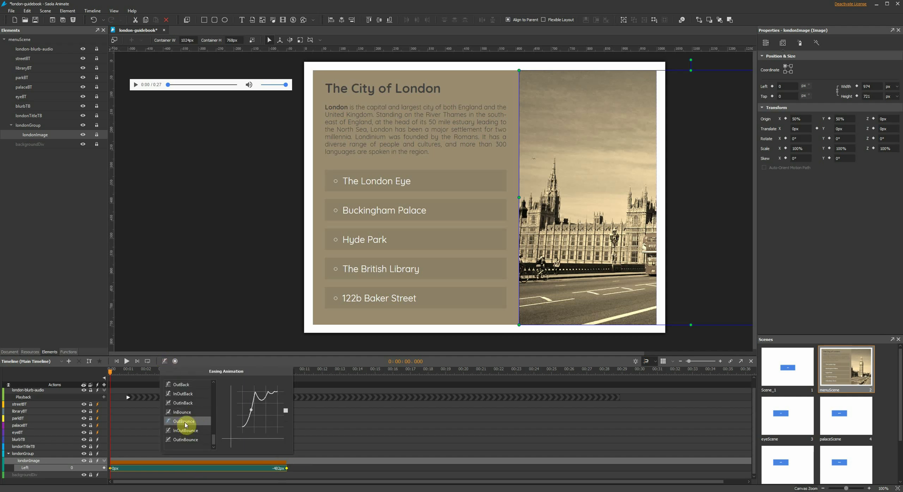
left_click_drag(215, 442, 214, 389)
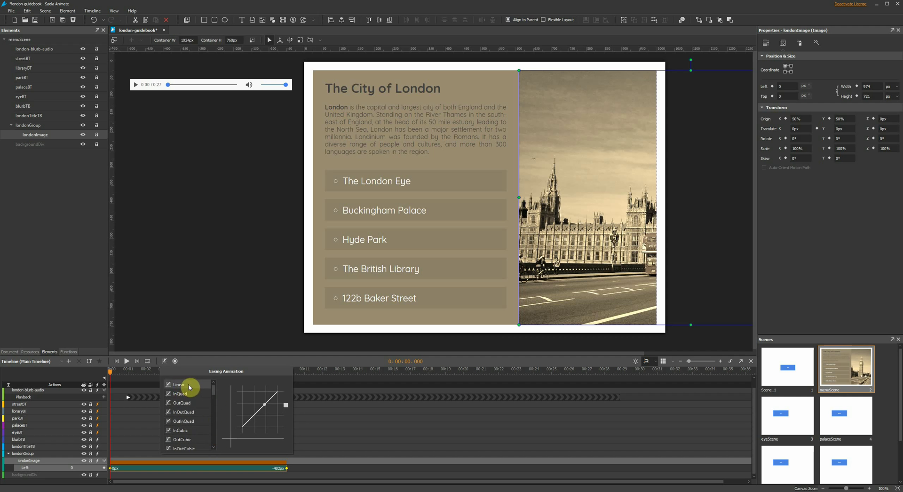
left_click(190, 388)
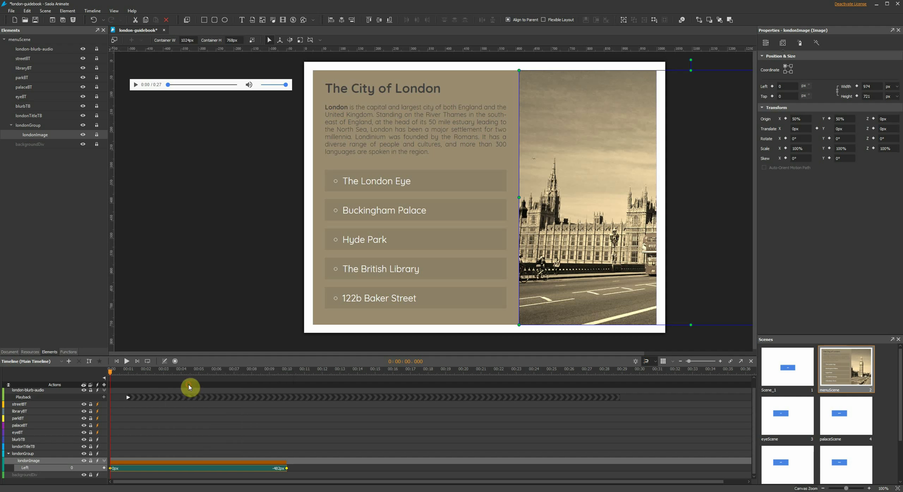
Play the linear pan preview, then rewind the playhead to the start
left_click(128, 363)
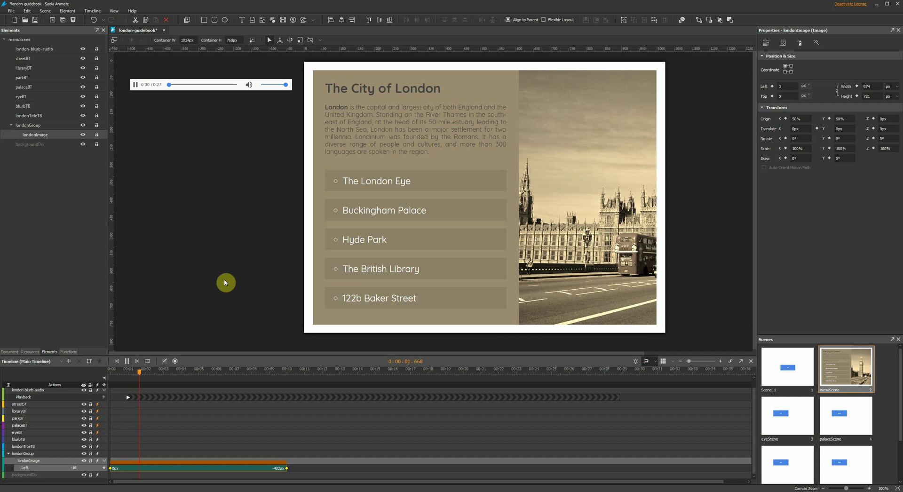
left_click(127, 361)
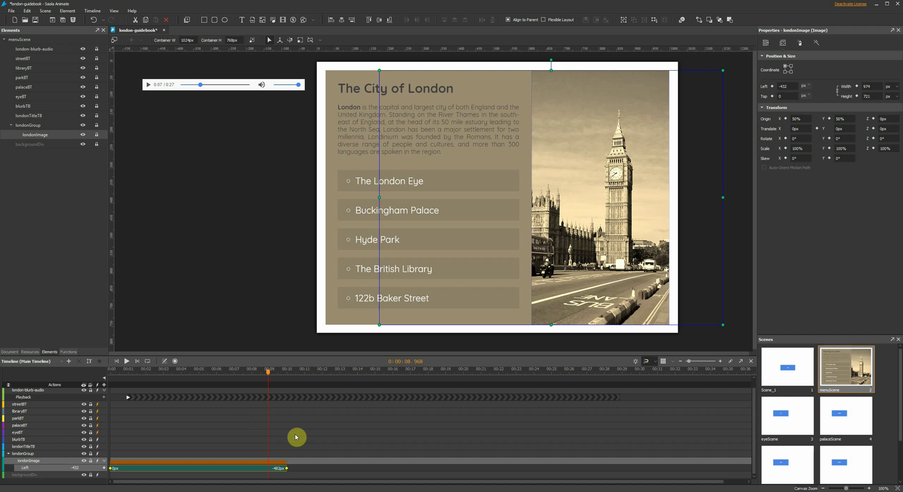
left_click_drag(269, 377, 111, 375)
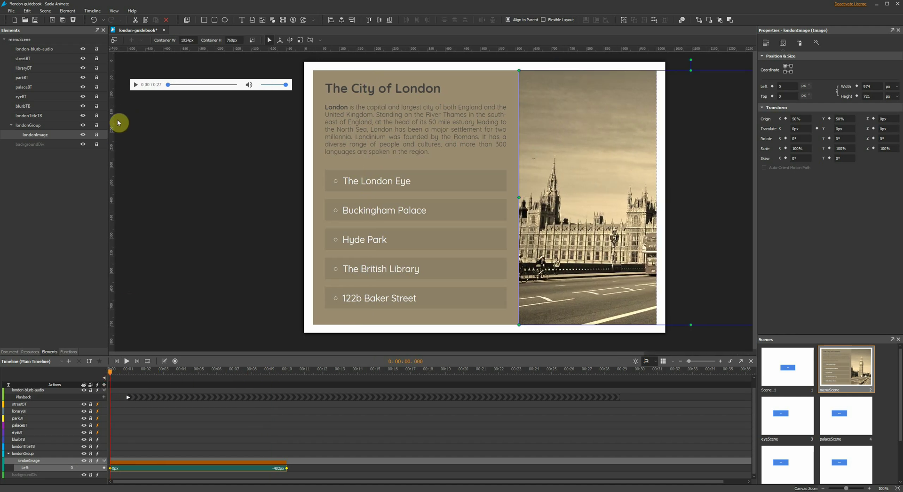
Save london-guidebook and export it to HTML5 in the london-guidebook_HTML5 folder
left_click(36, 21)
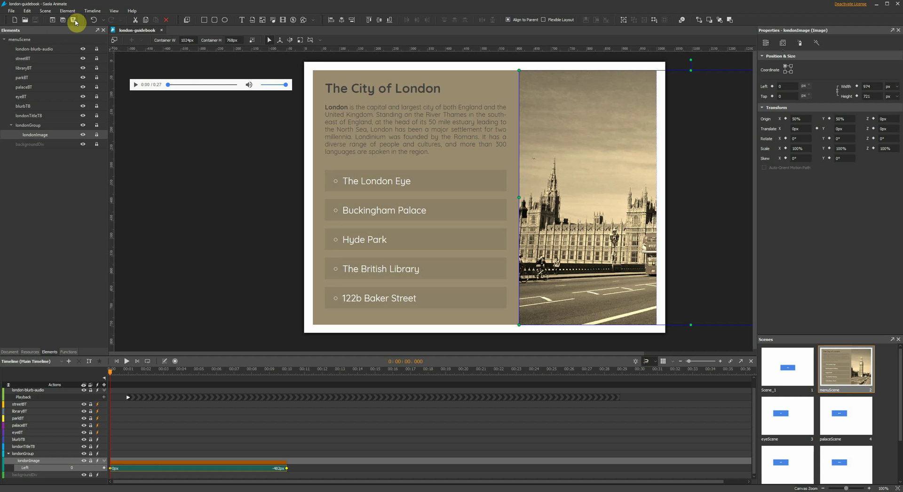
left_click(74, 20)
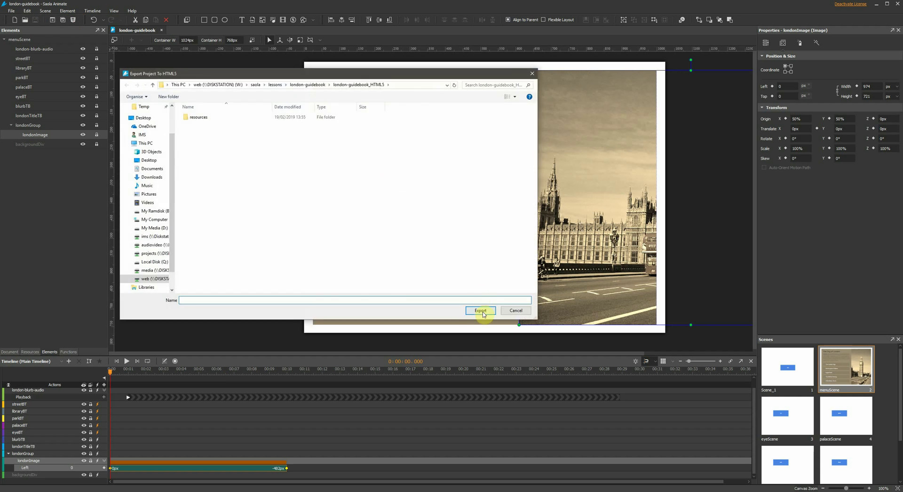
left_click(481, 310)
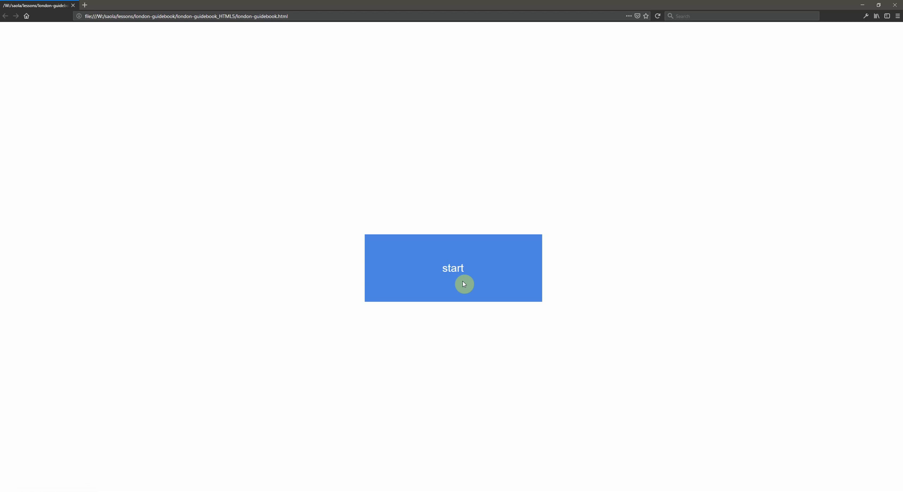
Start the exported guidebook in Firefox and go to The London Eye page
left_click(462, 284)
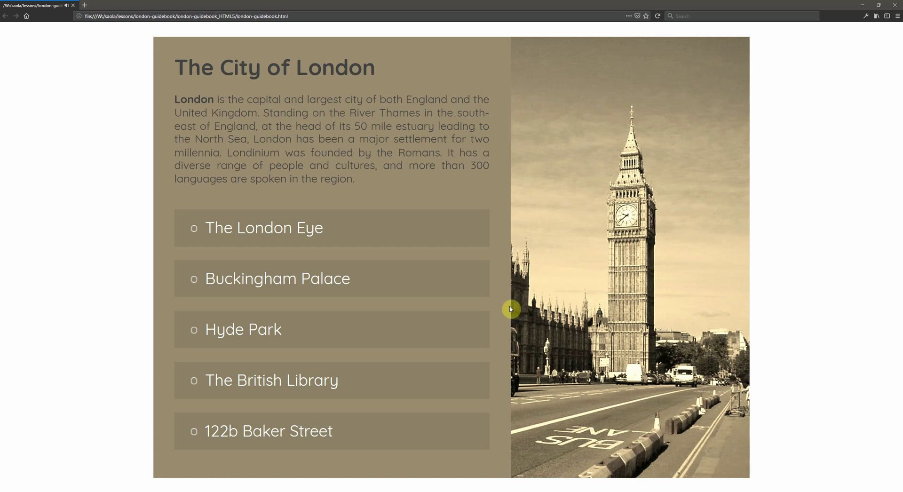
left_click(329, 236)
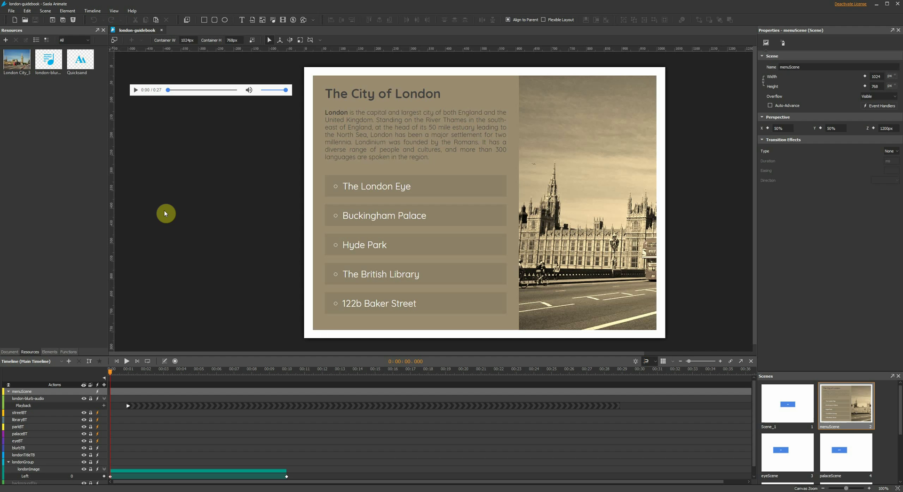
Create the 1024 × 768 project 'resources-temp', then open and cancel Insert Audio
left_click(15, 21)
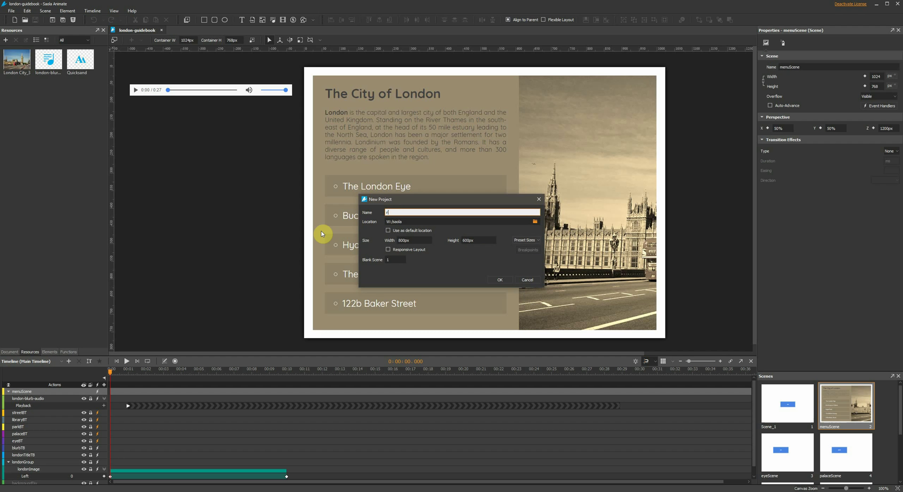
type("resources-temp")
left_click(526, 240)
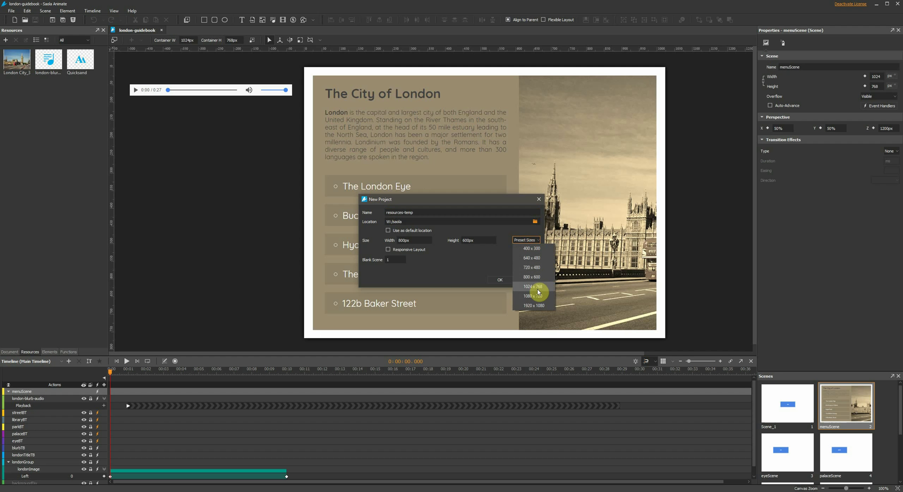
left_click(534, 286)
left_click(499, 280)
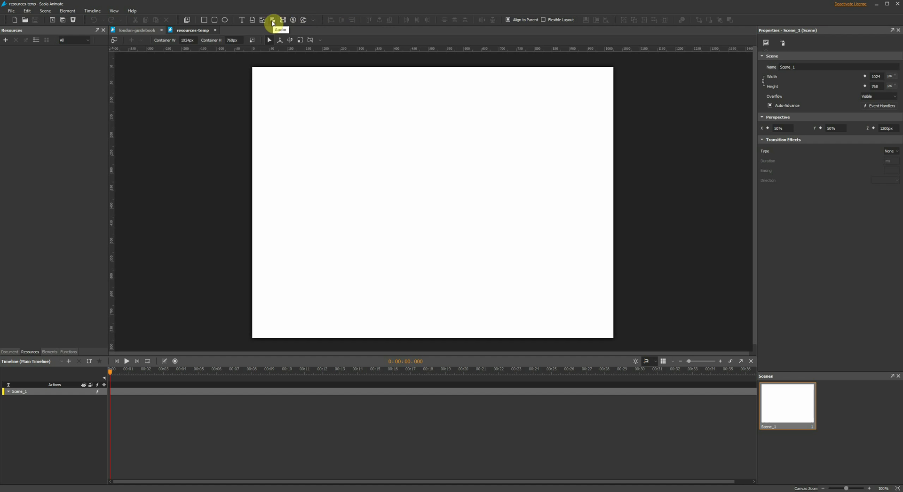
left_click(273, 21)
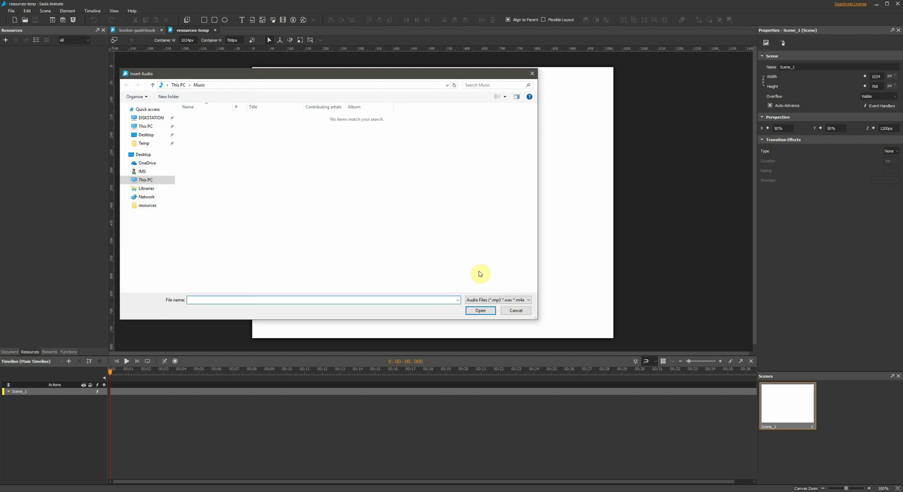
left_click(516, 311)
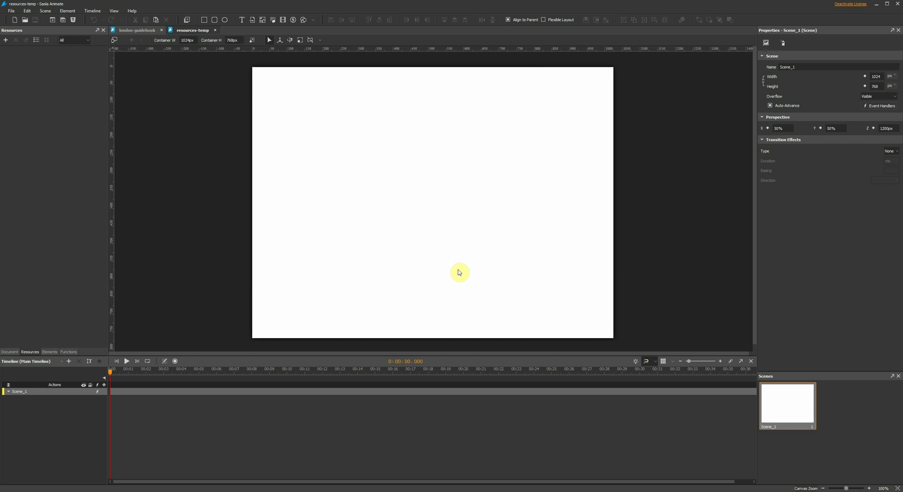
left_click(391, 489)
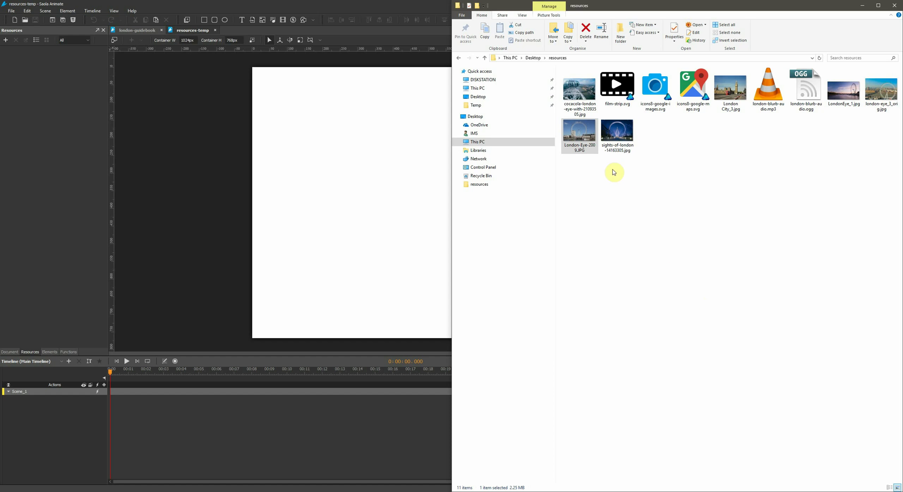
left_click_drag(583, 136, 375, 244)
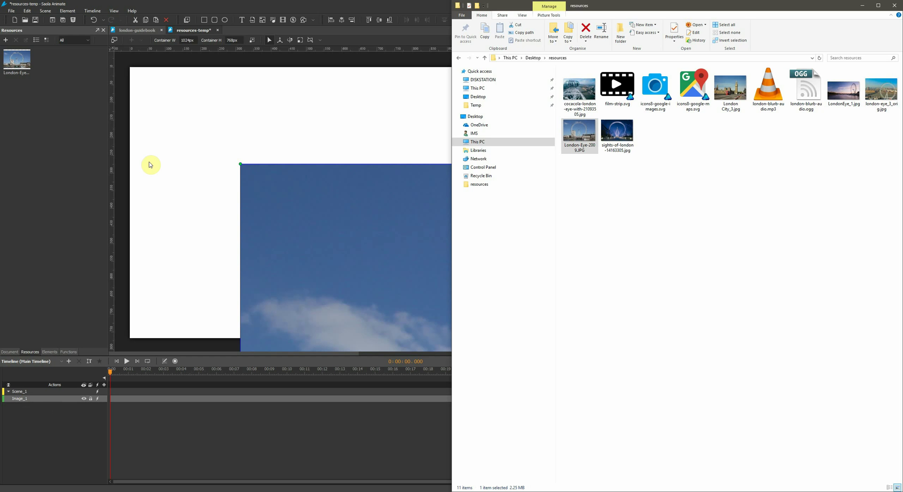
left_click(173, 137)
left_click(315, 203)
key("Delete")
left_click(20, 62)
key("Delete")
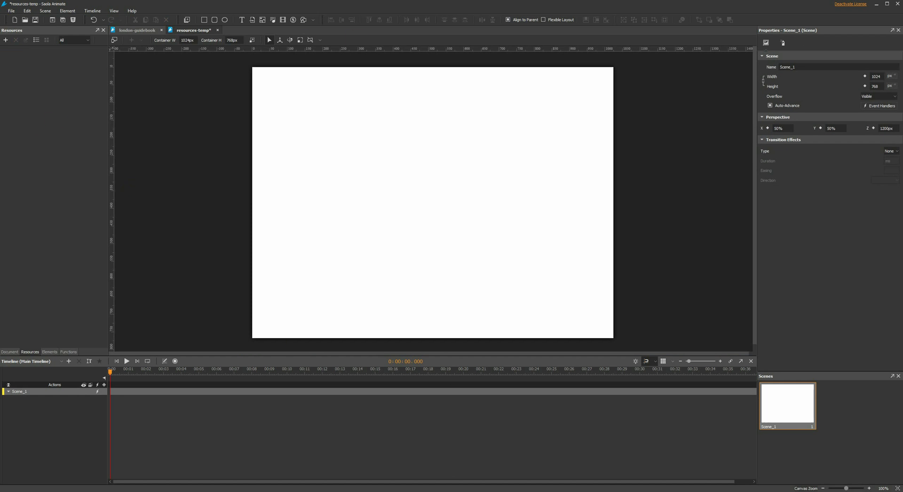
Add London-Eye-2009.JPG to the resources and place it on Scene_1
key("alt+Tab")
left_click(584, 129)
left_click_drag(583, 129, 50, 115)
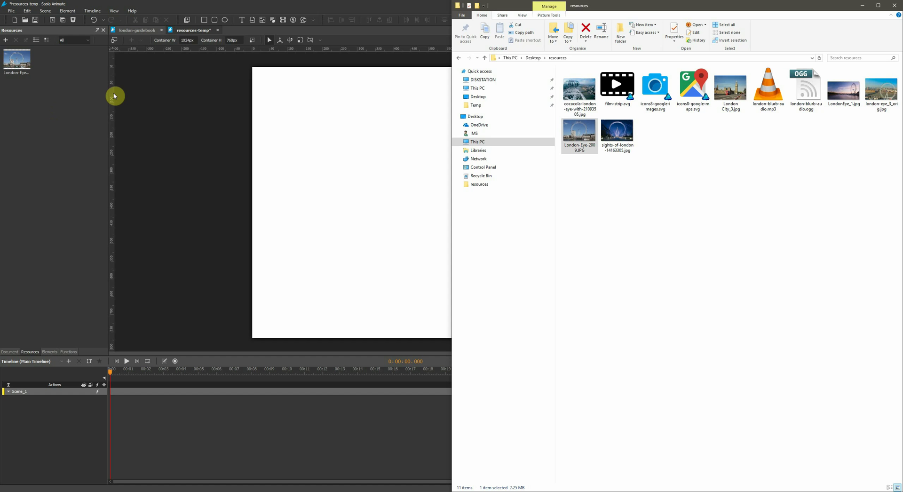
left_click(171, 201)
left_click_drag(32, 64, 342, 213)
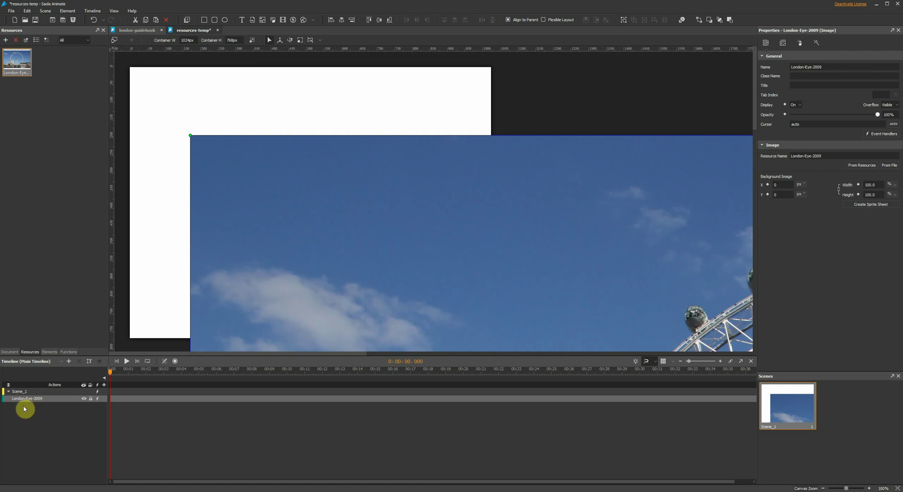
Add the ten remaining files from the resources folder to the project's resources
left_click(369, 489)
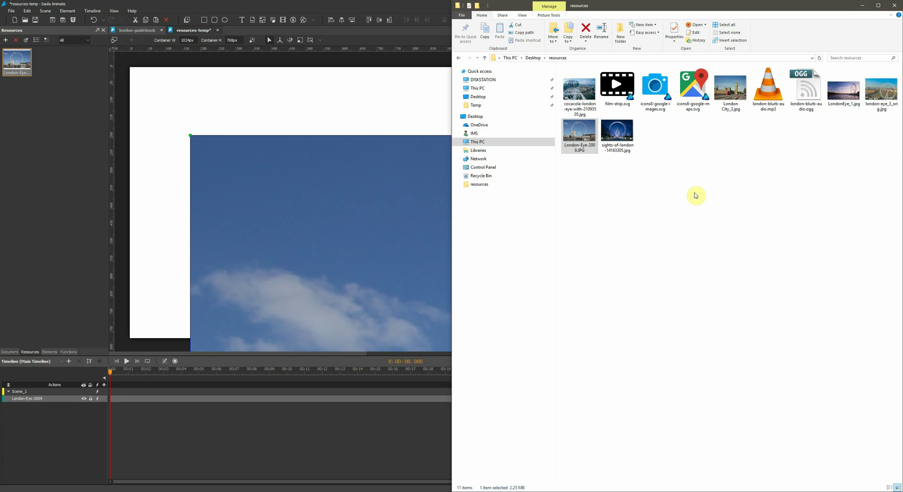
key("Up")
left_click(625, 135, "shift")
left_click_drag(578, 88, 64, 171)
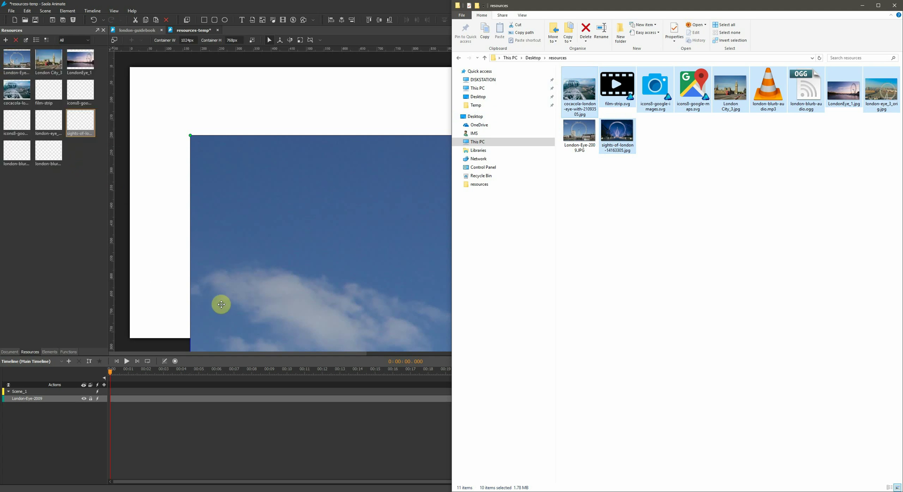
Save resources-temp, then close the resources folder's Explorer window
left_click(293, 66)
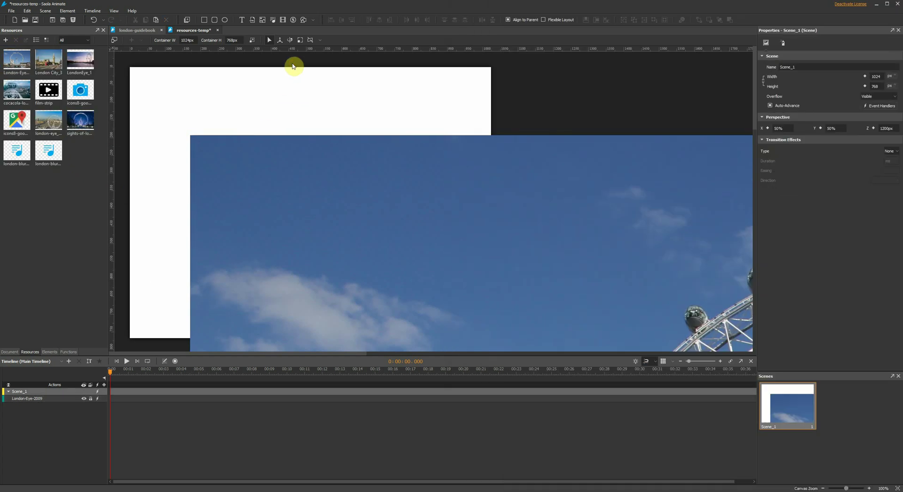
left_click(37, 22)
key("alt+Tab")
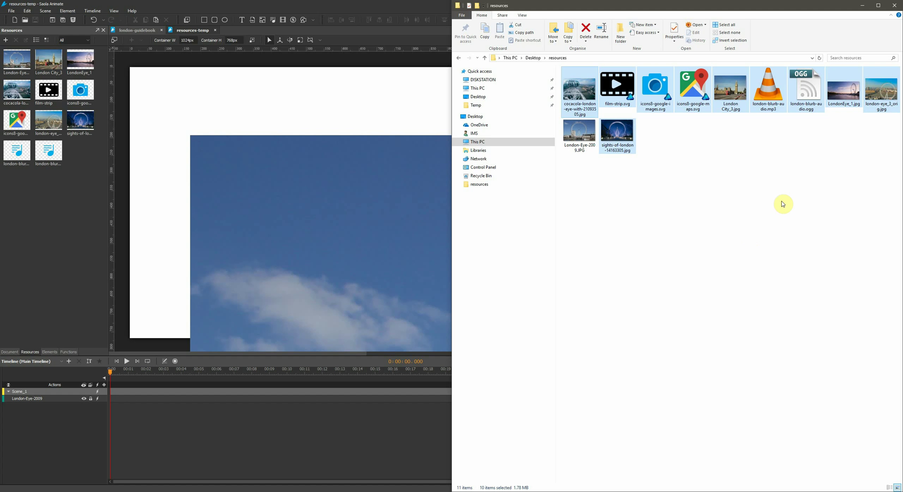
left_click(894, 5)
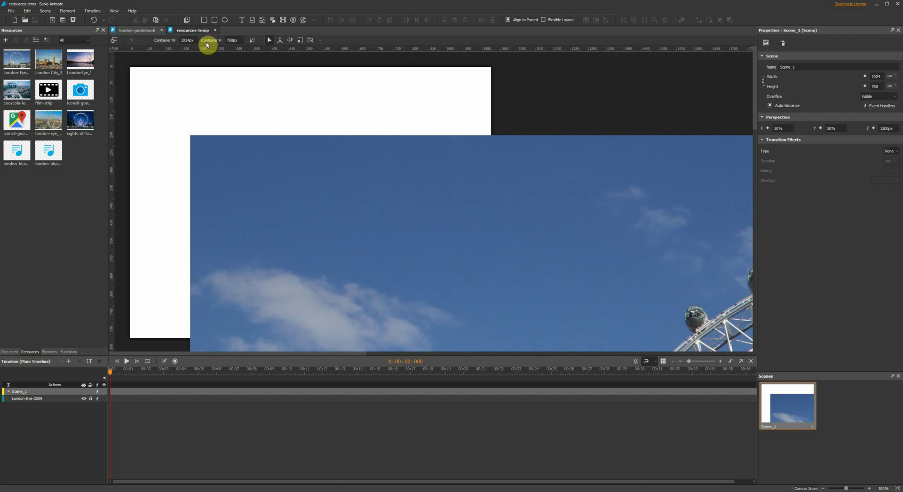
Open the resources-temp project's location and enter its resources-temp_res folder
right_click(195, 32)
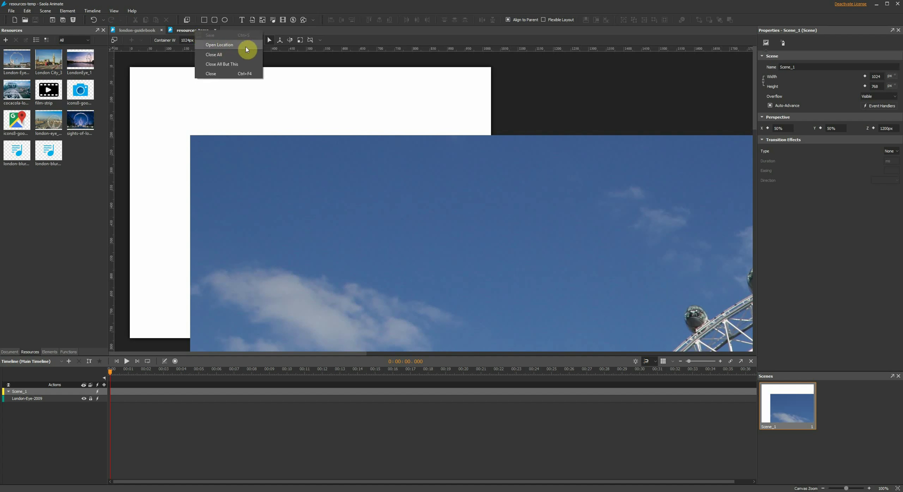
left_click(246, 45)
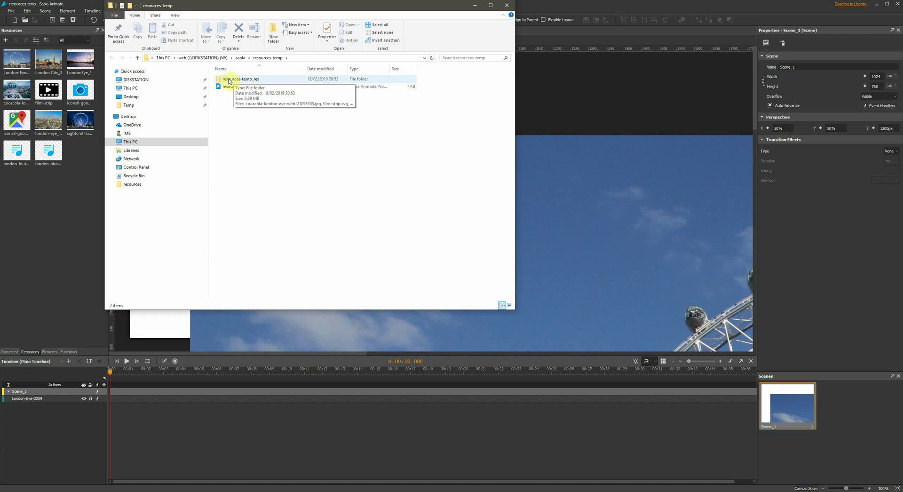
double_click(229, 81)
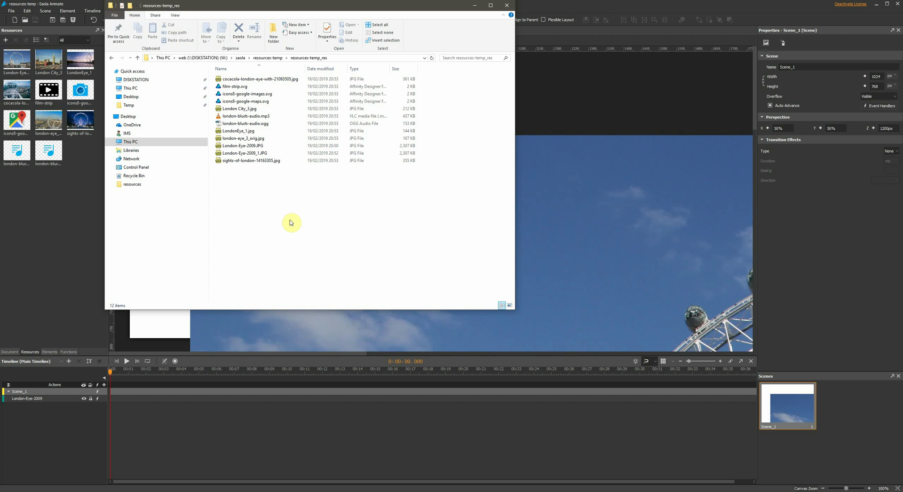
Nudge the London-Eye-2009 photo up-left and set its width to 640 px, height 427
left_click(583, 5)
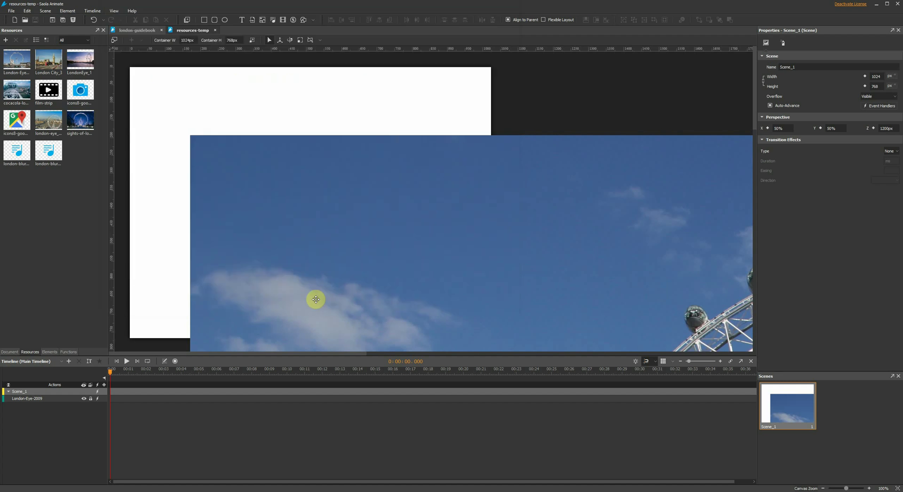
left_click_drag(305, 258, 279, 239)
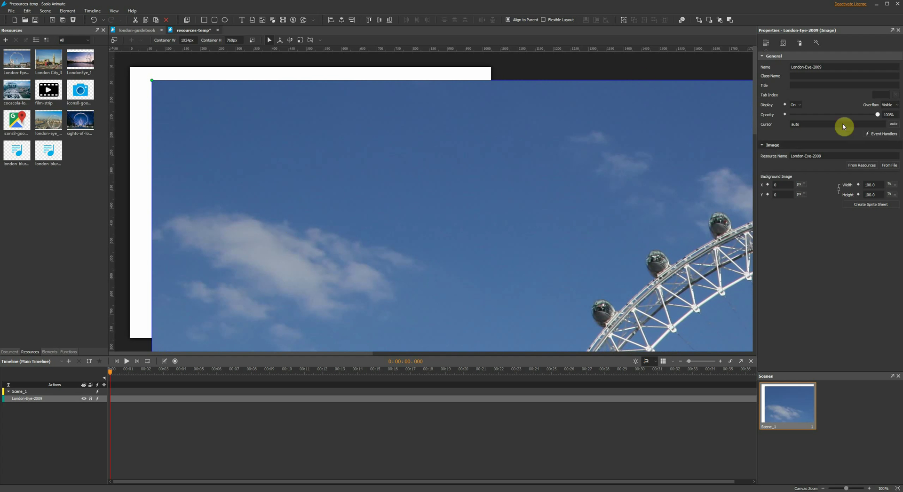
left_click(784, 43)
double_click(877, 86)
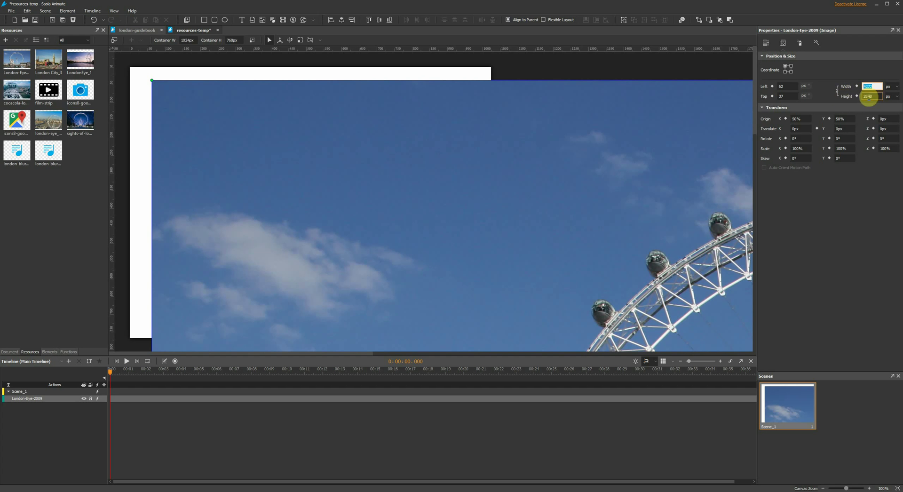
type("640")
left_click(870, 97)
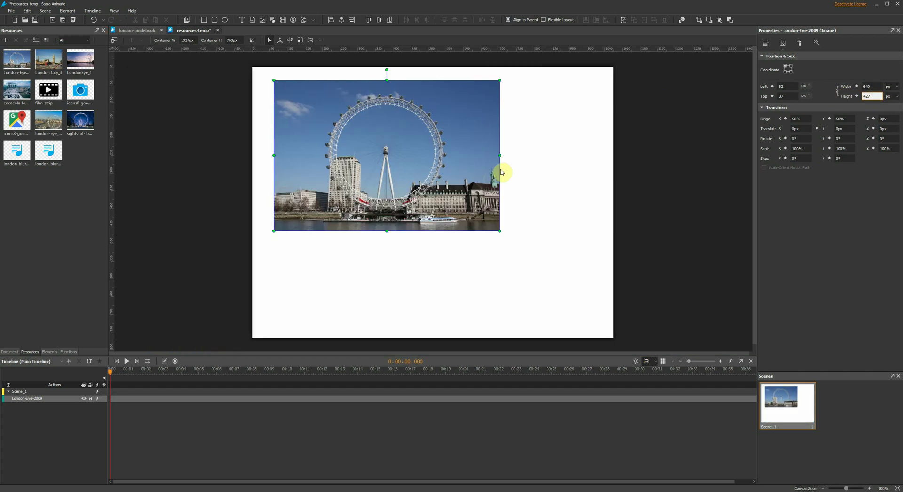
Centre the London Eye photo, export resources-temp to HTML5, and open the output folder
left_click_drag(421, 162, 468, 198)
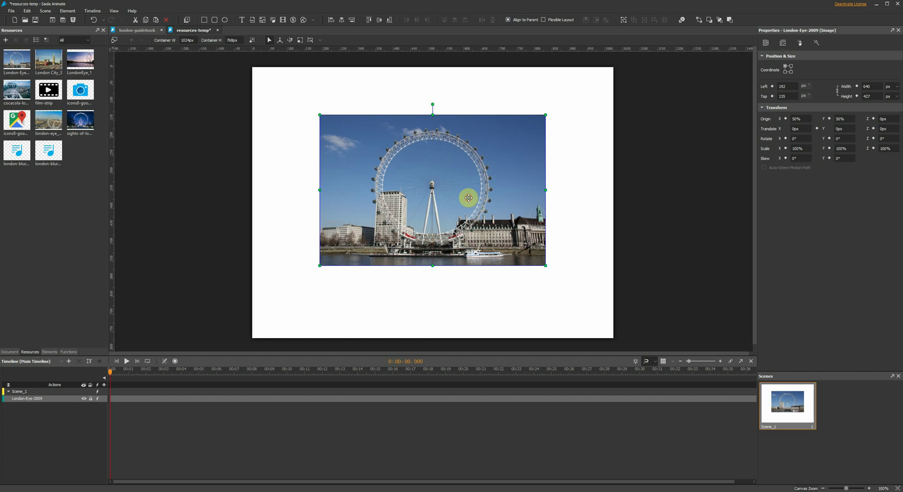
left_click(288, 185)
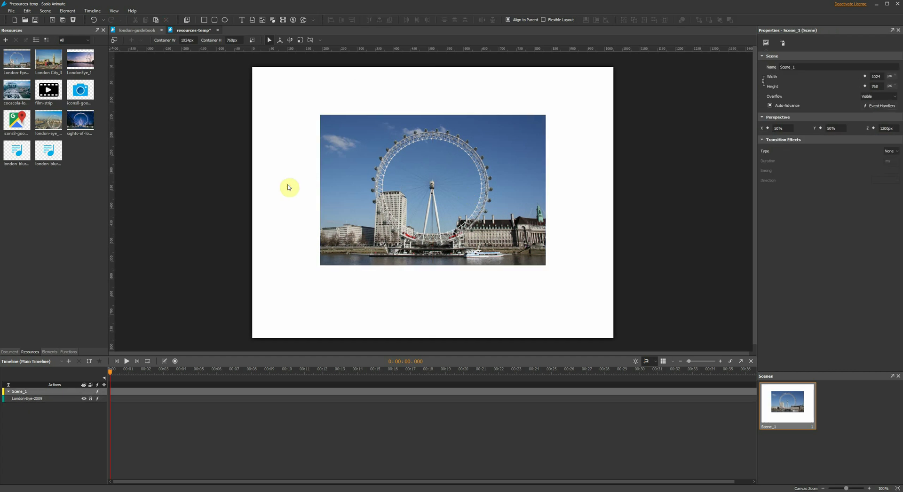
left_click(73, 20)
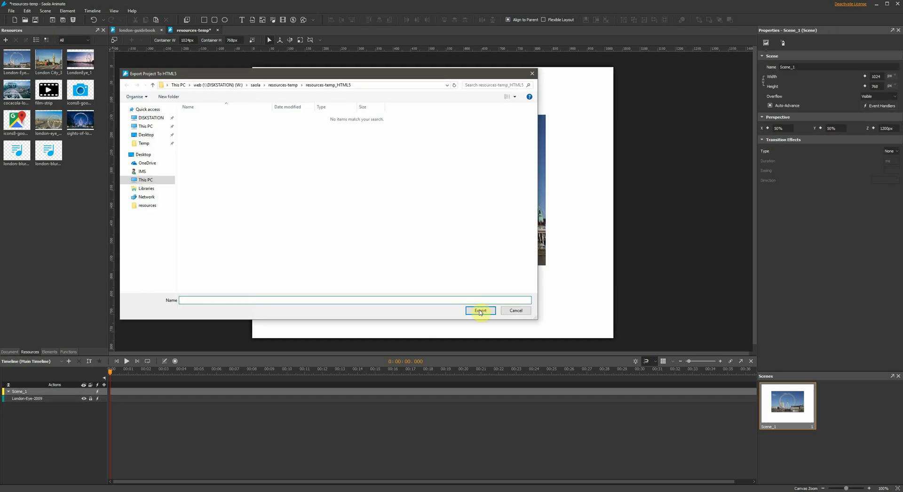
left_click(480, 310)
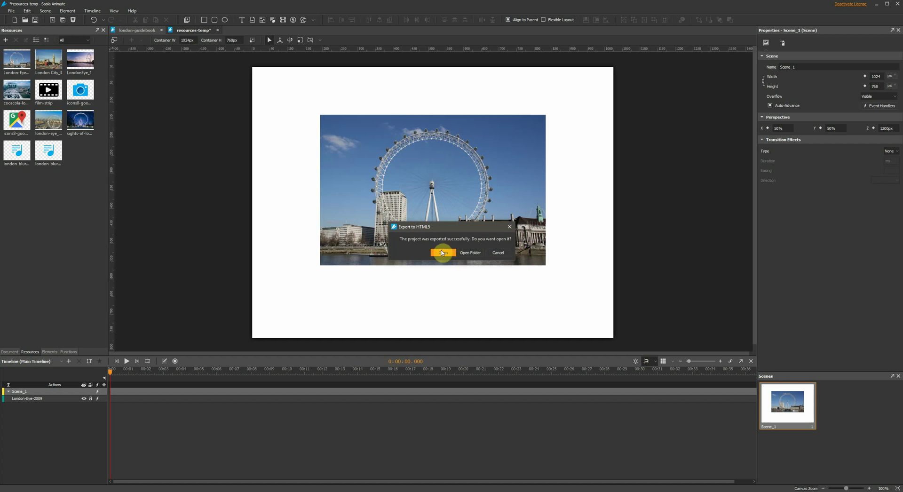
left_click(481, 254)
left_click(402, 491)
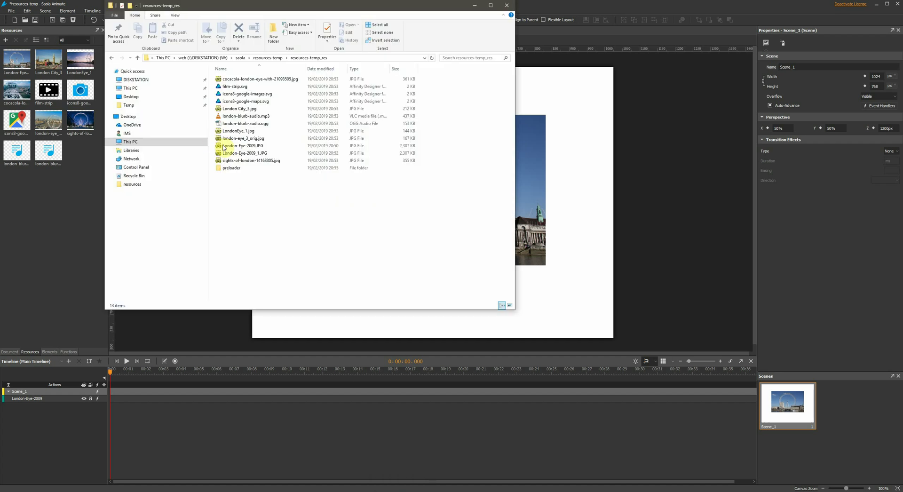
Open resources-temp_HTML5's resources folder and select the 2,307 KB London-Eye-2009.JPG among its 11 files
left_click(269, 57)
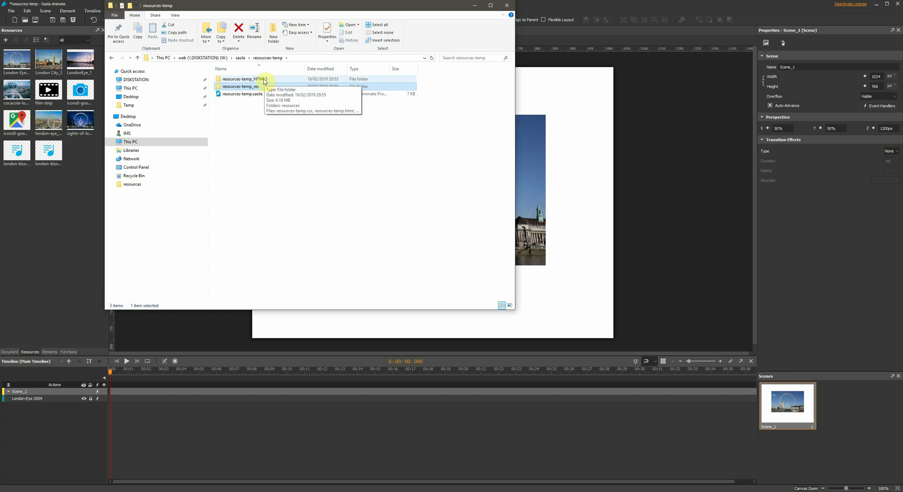
double_click(264, 80)
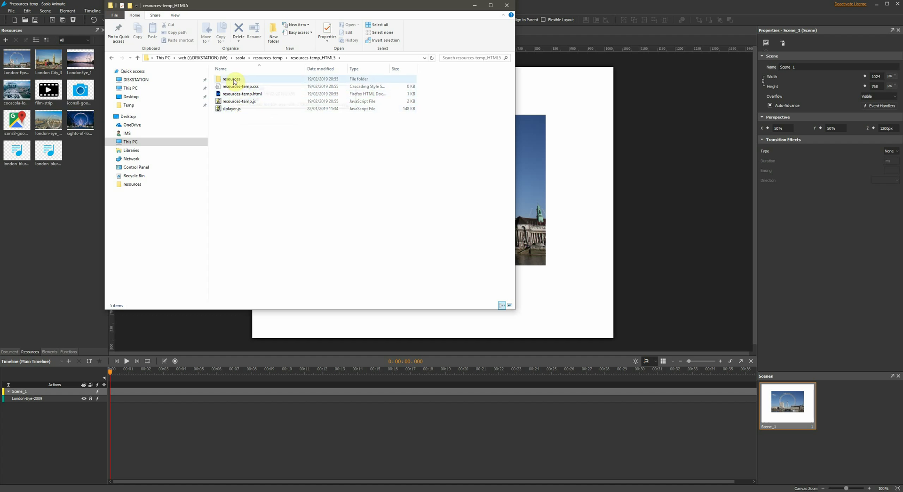
double_click(234, 80)
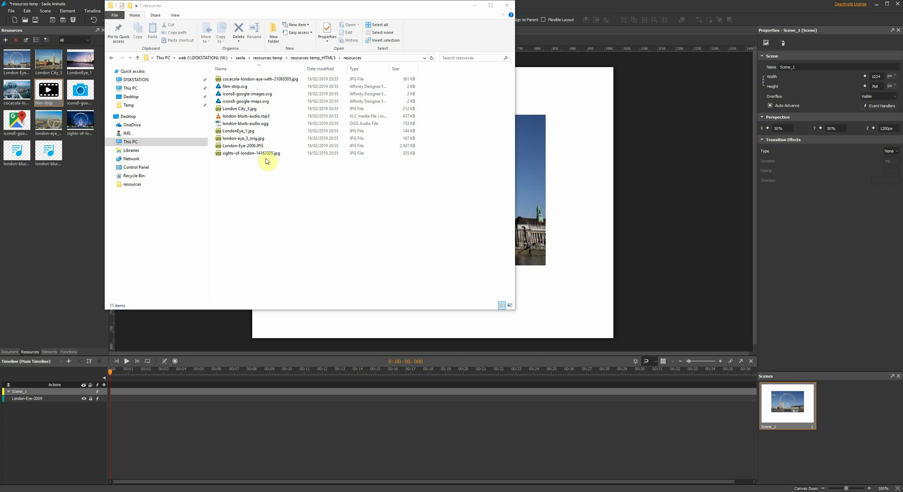
left_click(400, 145)
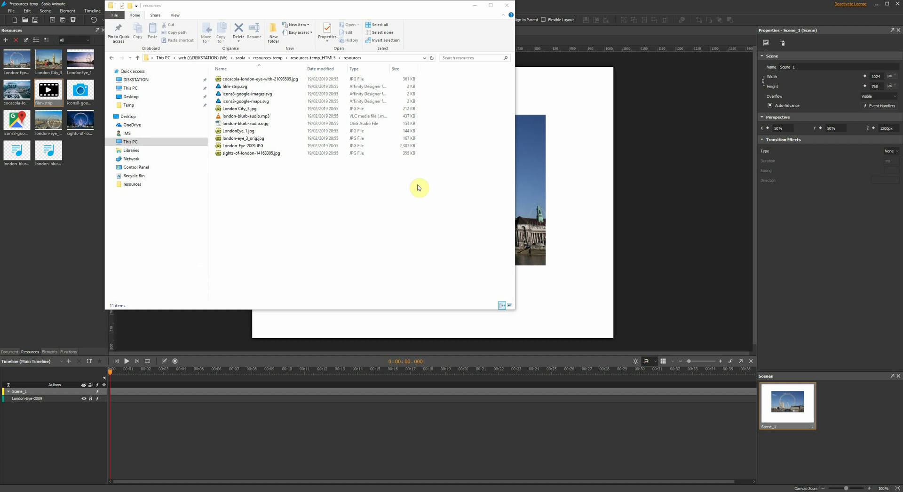
Place the film-strip icon at the scene's top-left and a london-blurb-audio player below the photo
left_click(474, 5)
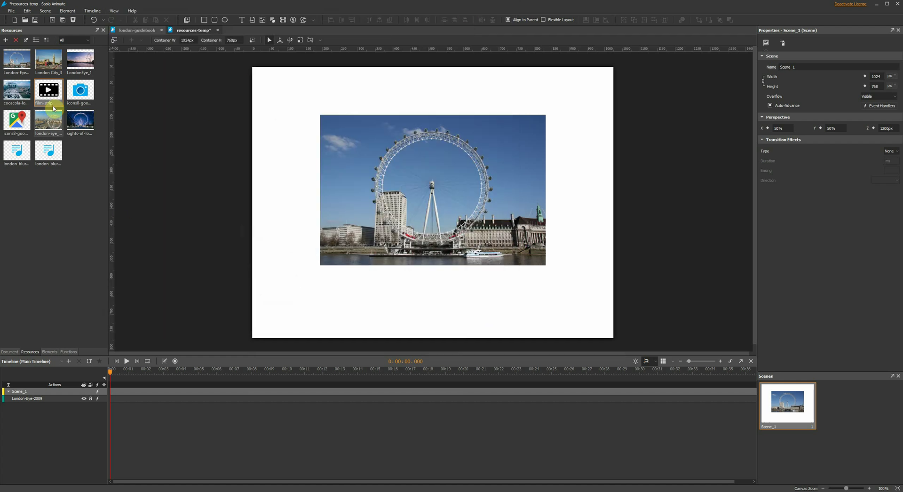
left_click_drag(48, 96, 289, 91)
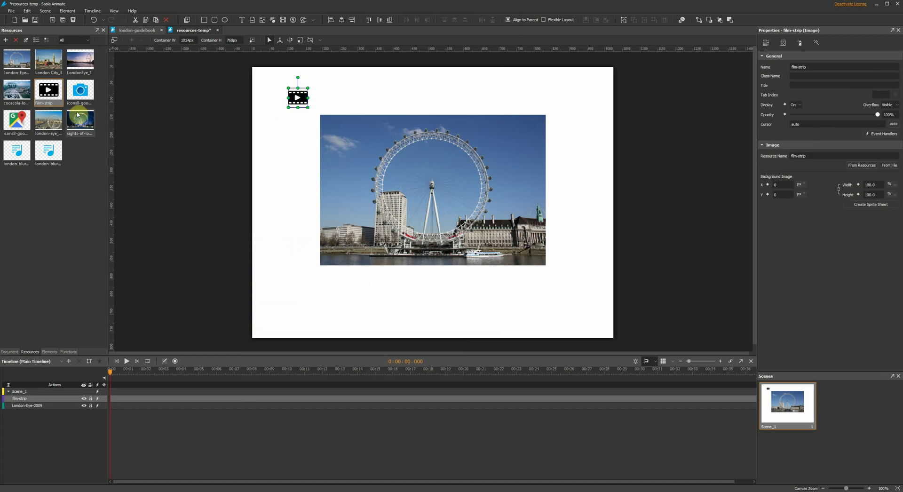
left_click_drag(17, 151, 306, 308)
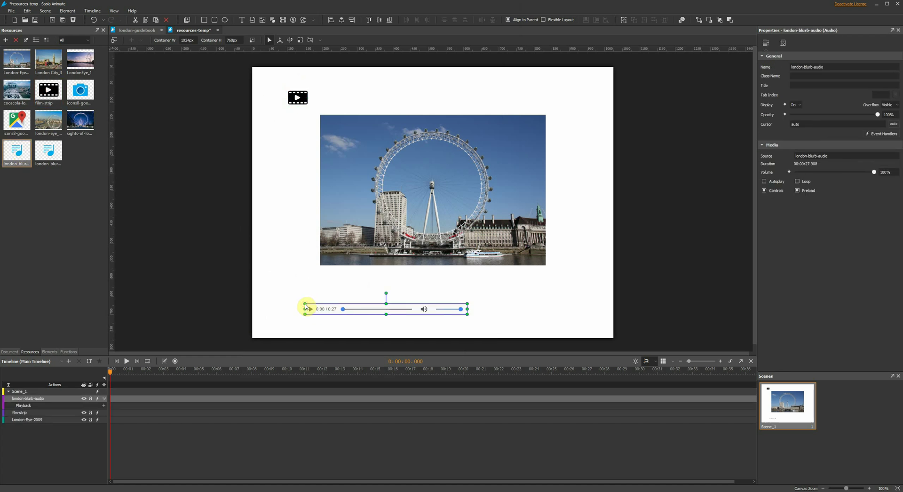
Inspect the London-Eye-2009 photo, audio player and film-strip icon, leaving the photo's image unchanged
left_click(430, 240)
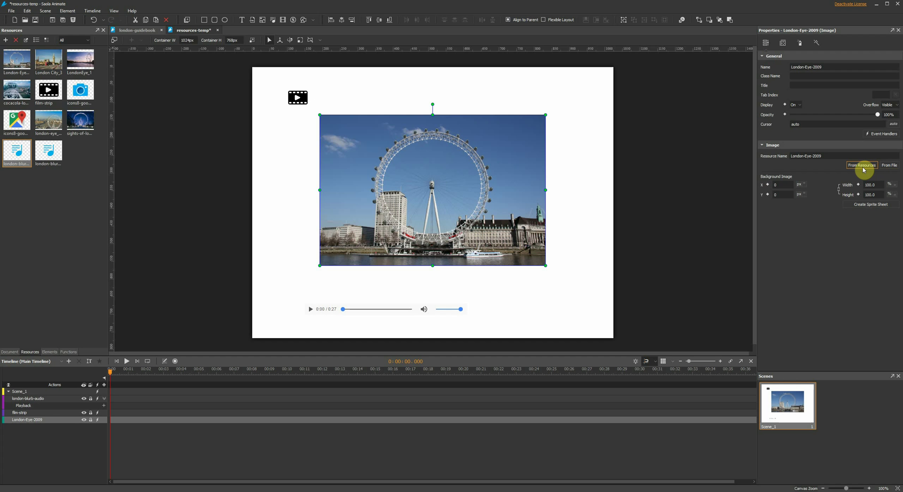
left_click(863, 165)
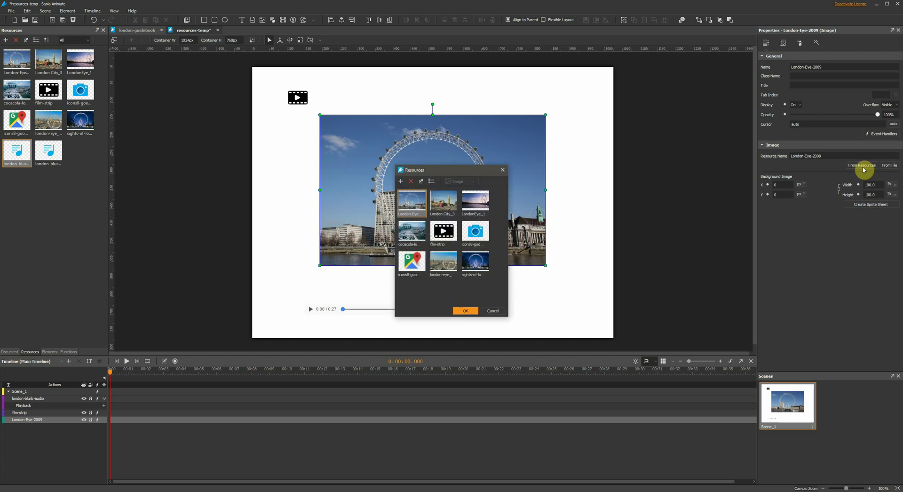
left_click(493, 311)
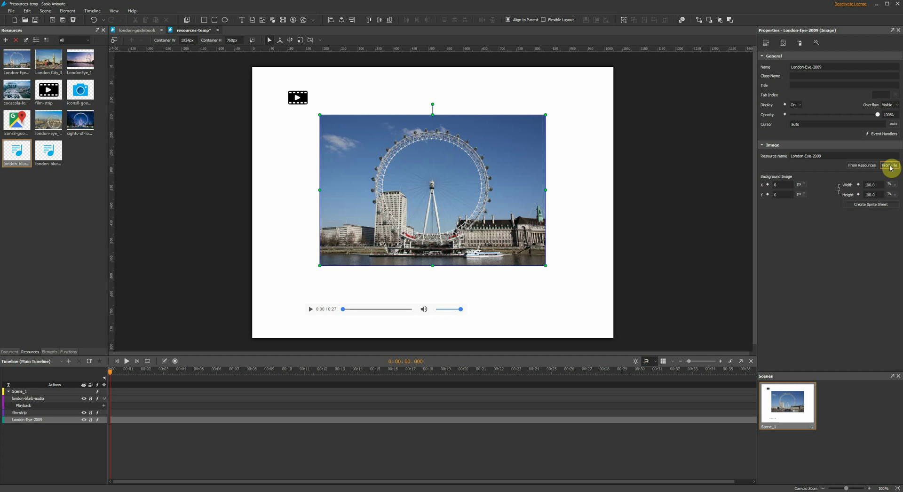
left_click(458, 311)
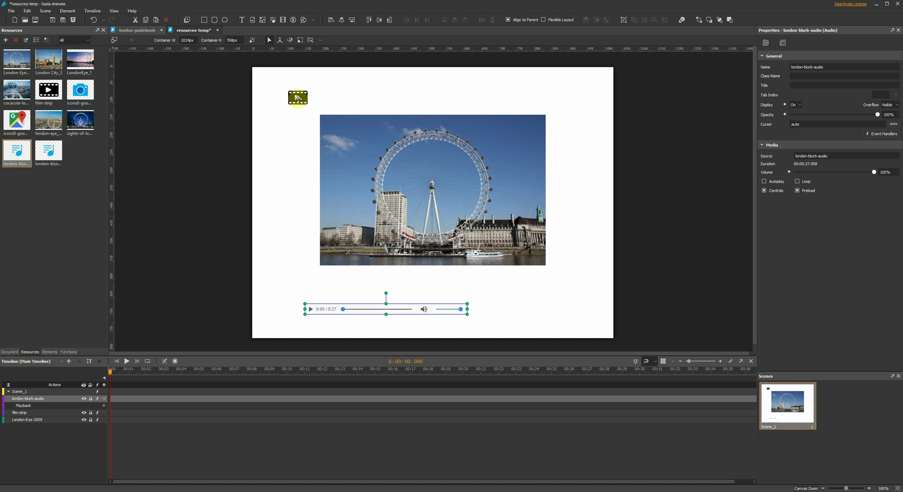
left_click(298, 98)
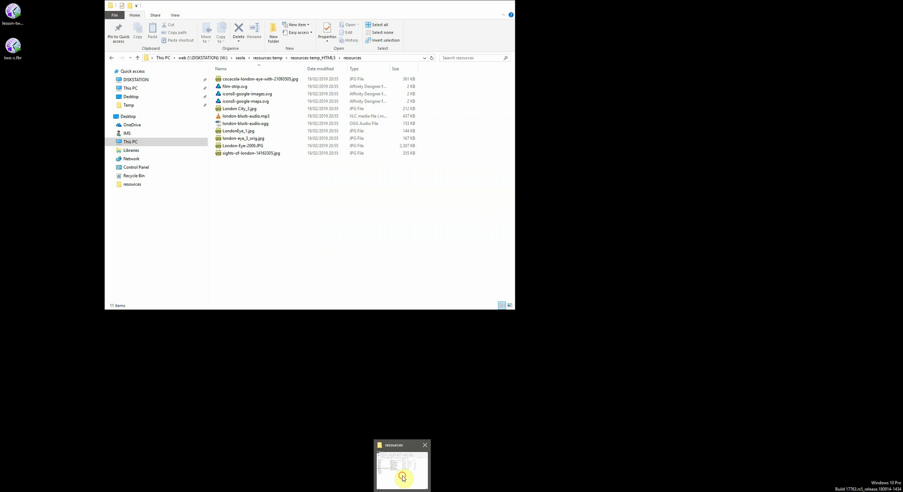
View resources-temp_res as large icons and drag film-strip.svg out to open it in Affinity Designer
left_click(403, 476)
left_click(265, 58)
double_click(235, 86)
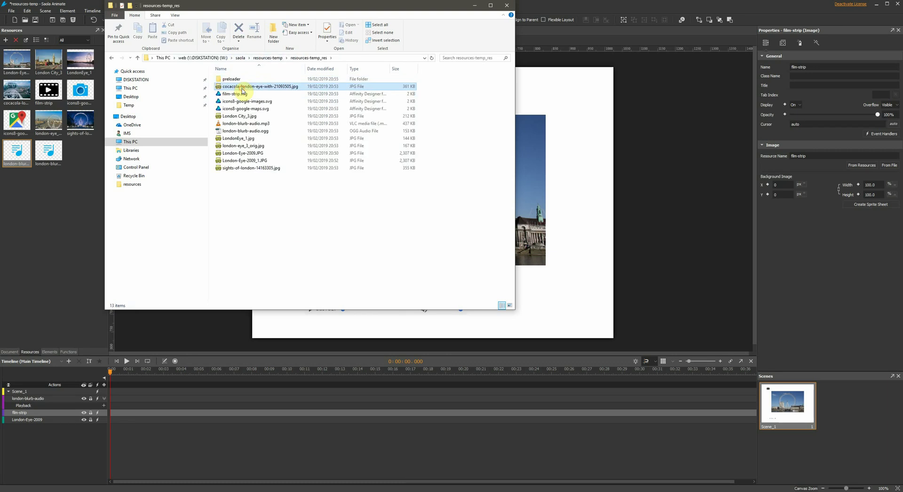
left_click(511, 306)
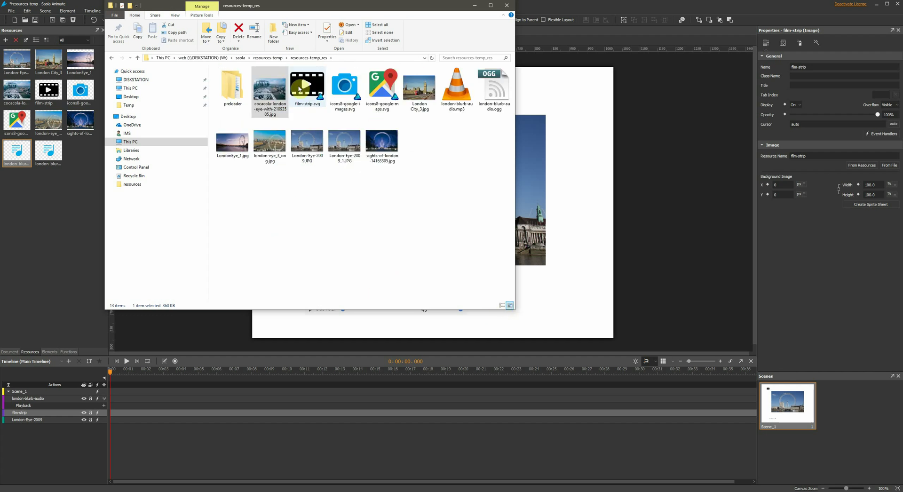
left_click(304, 86)
left_click_drag(312, 102, 351, 251)
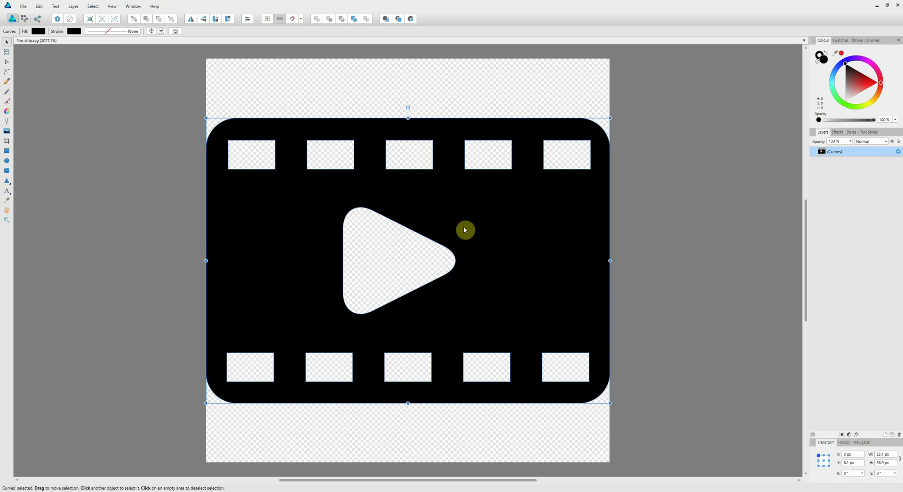
Fill the film-strip icon red and export it as SVG
left_click(869, 82)
left_click(23, 6)
left_click(49, 121)
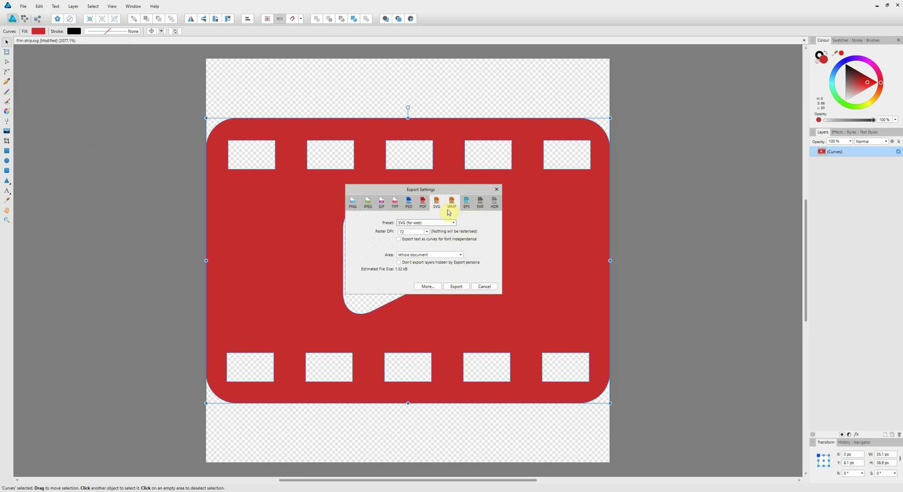
left_click(456, 286)
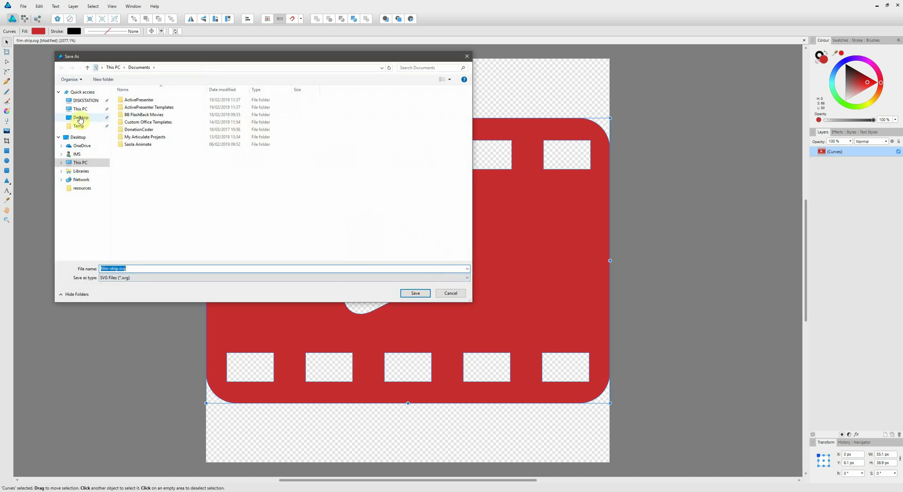
Save the SVG to DISKSTATION/web/saola/resources-temp/resources-temp_res, replacing film-strip.svg
left_click(82, 100)
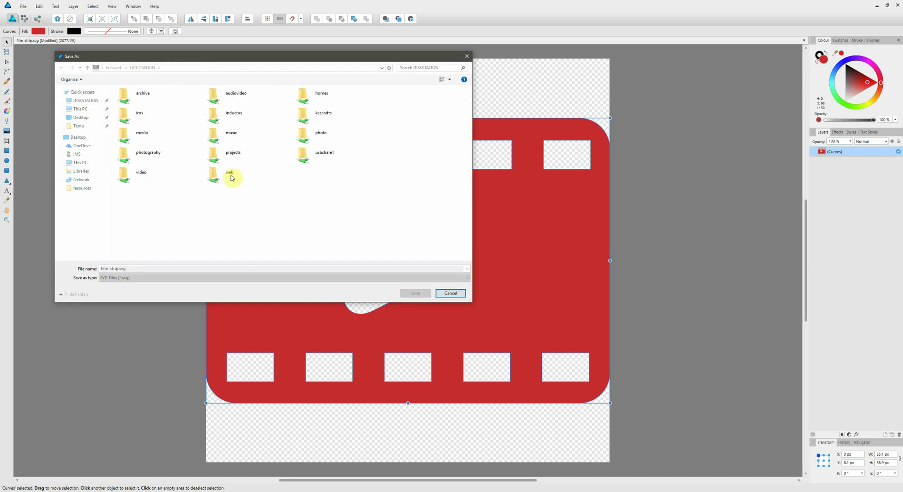
double_click(231, 178)
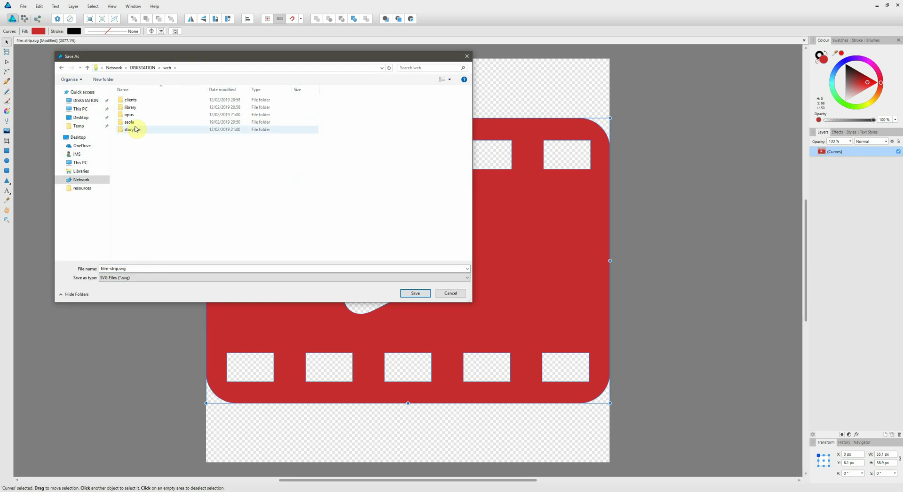
double_click(134, 123)
left_click(138, 139)
double_click(137, 138)
left_click(152, 108)
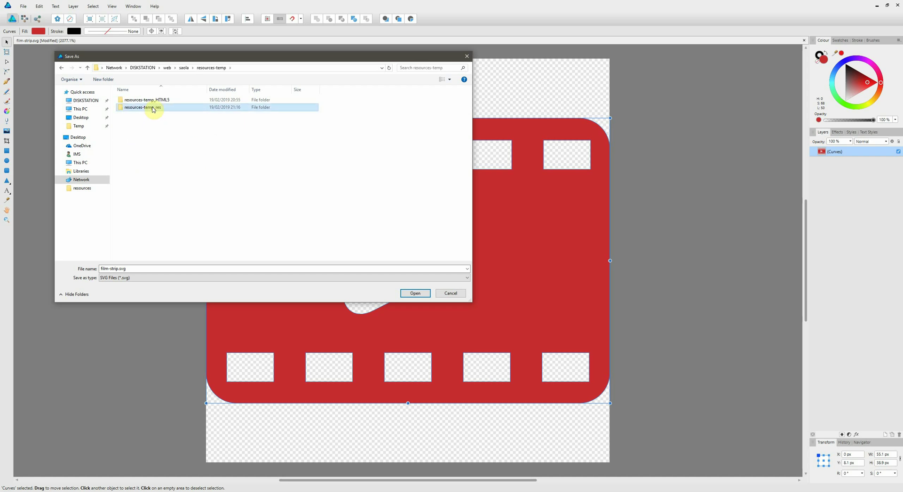
double_click(152, 108)
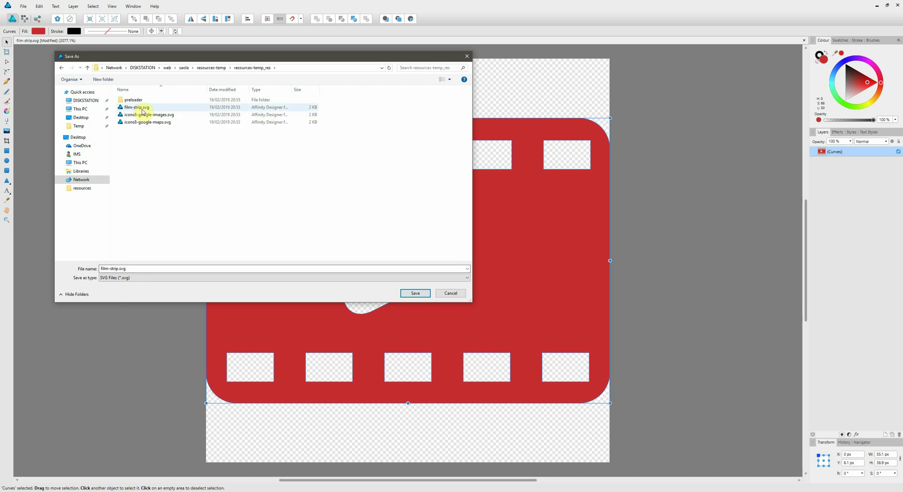
left_click(414, 292)
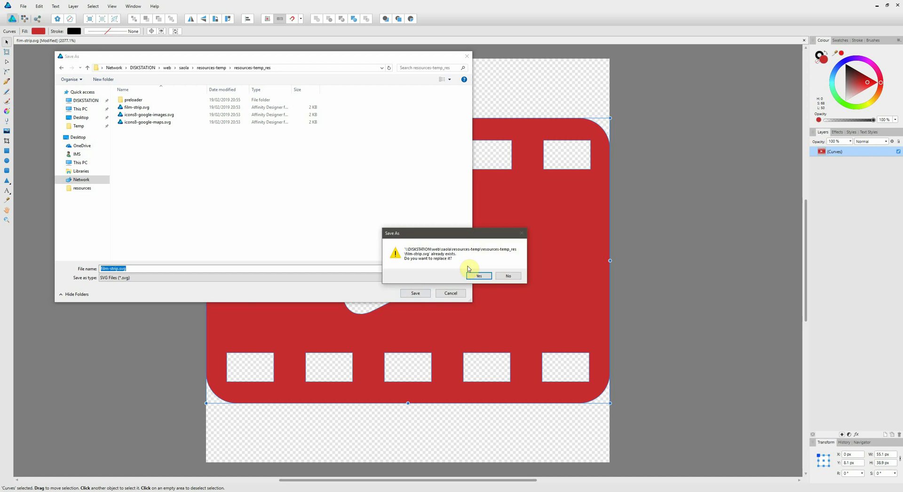
left_click(479, 277)
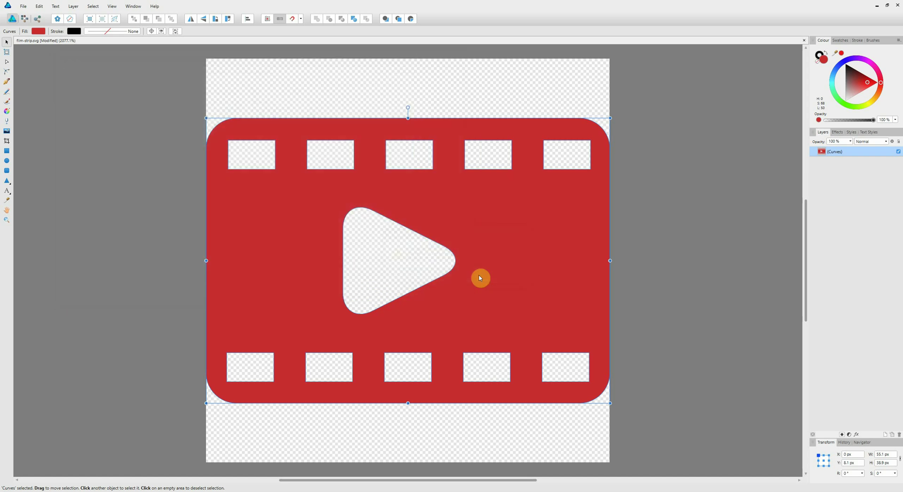
key("alt+Tab")
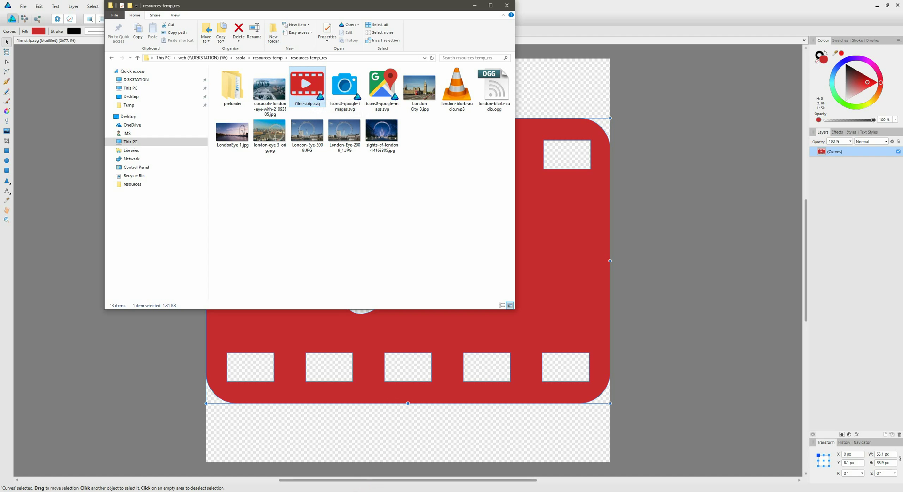
Return to Saola Animate, where the placed film-strip icon still shows black
left_click(364, 489)
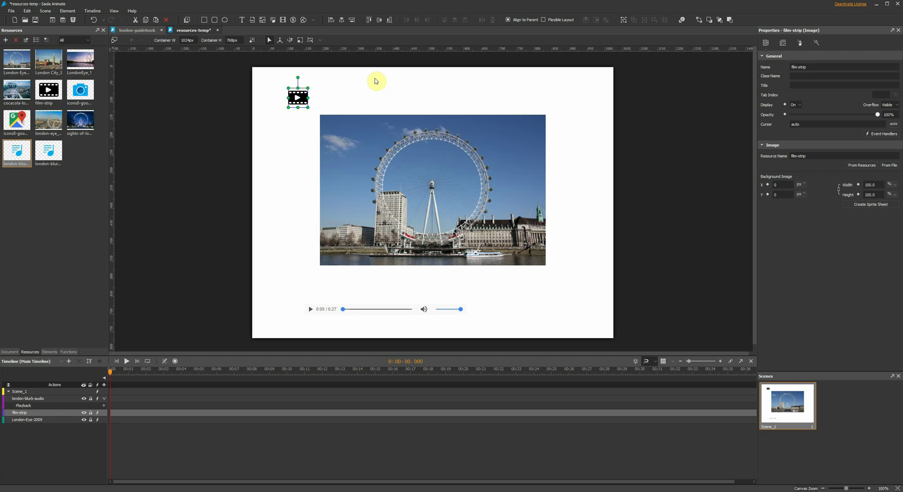
Reload resources so the film-strip icon turns red, then preview the london-blurb audio
right_click(376, 81)
left_click(408, 84)
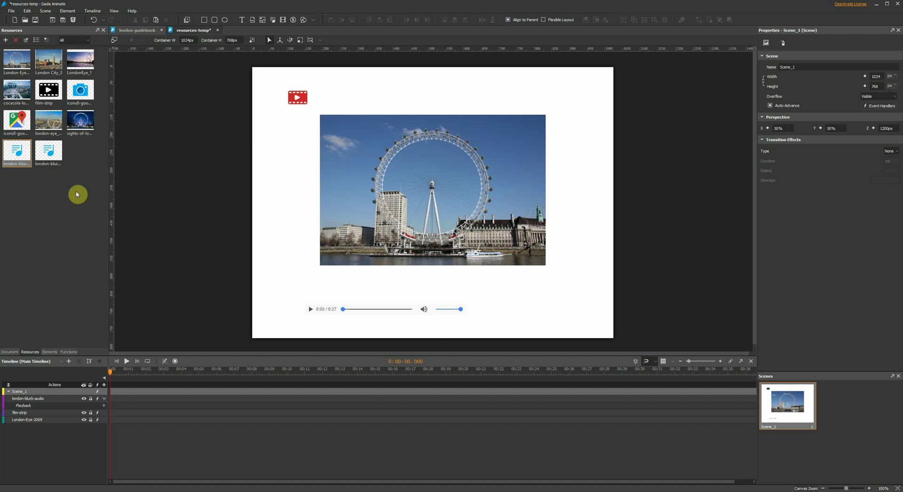
double_click(22, 149)
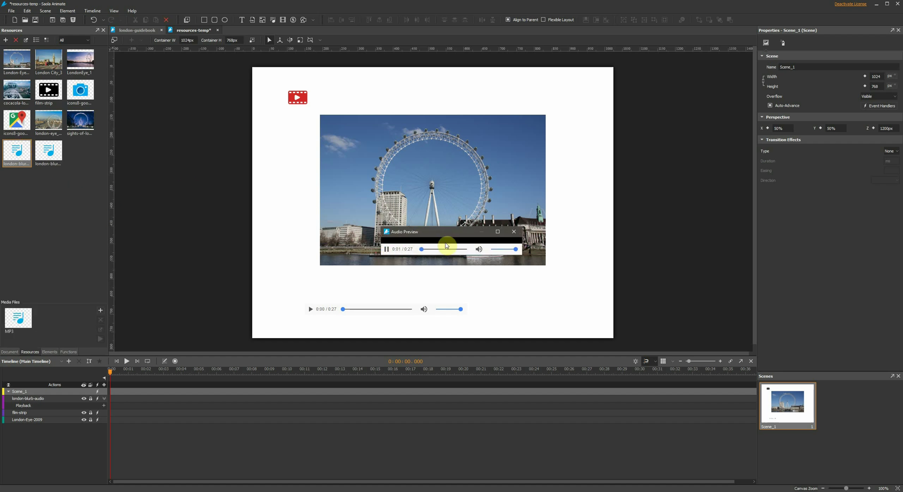
left_click(515, 234)
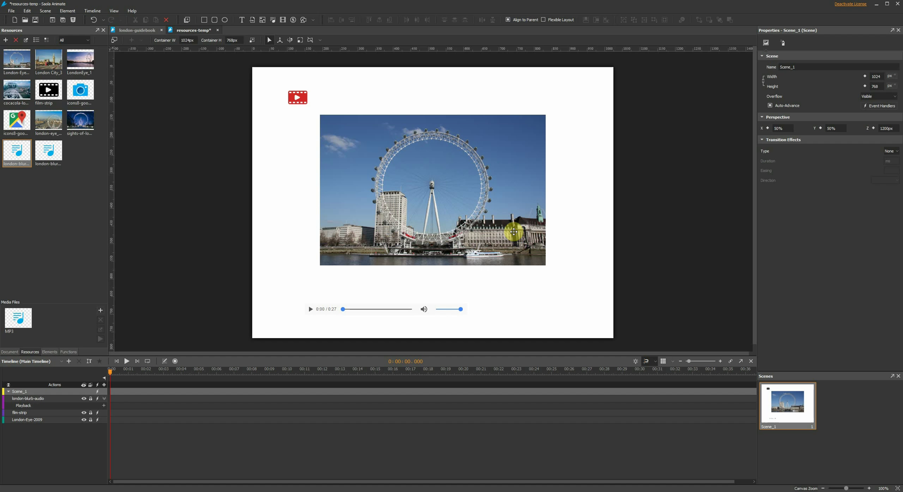
Preview the icons8-google-maps, aerial London Eye and night-time sights-of-london images
left_click(10, 126)
double_click(11, 125)
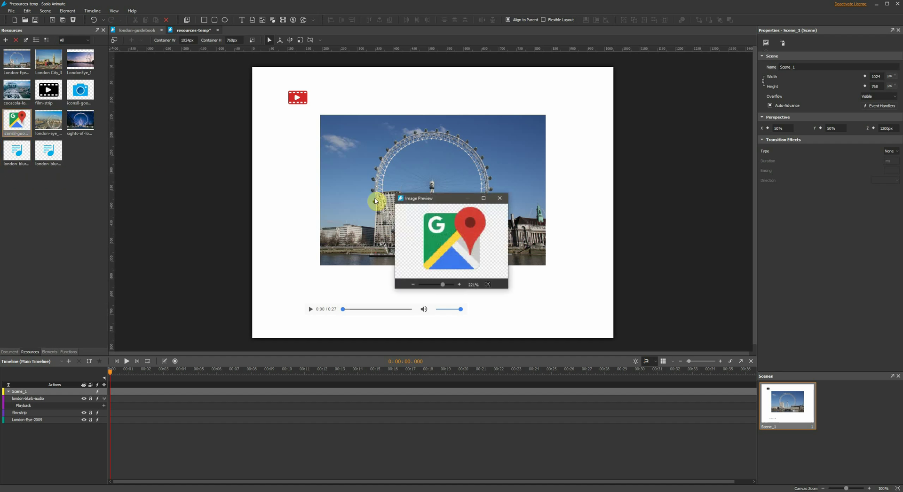
left_click(499, 197)
double_click(59, 123)
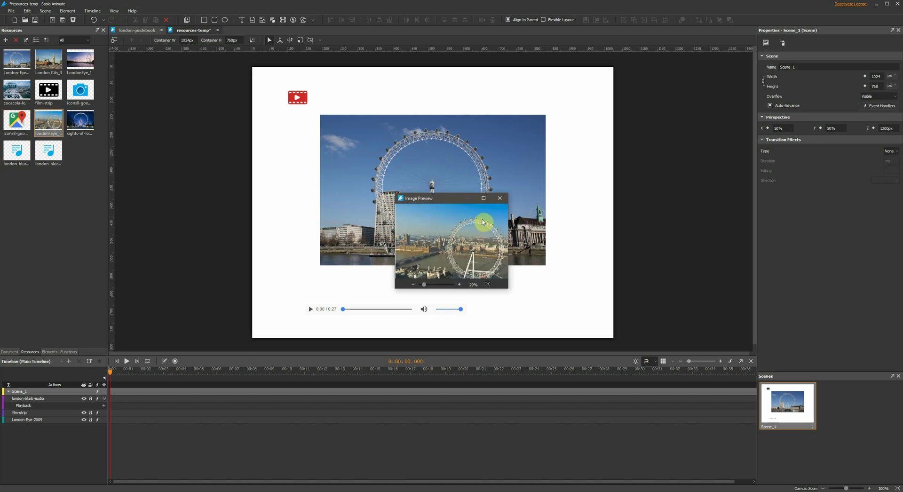
left_click(500, 198)
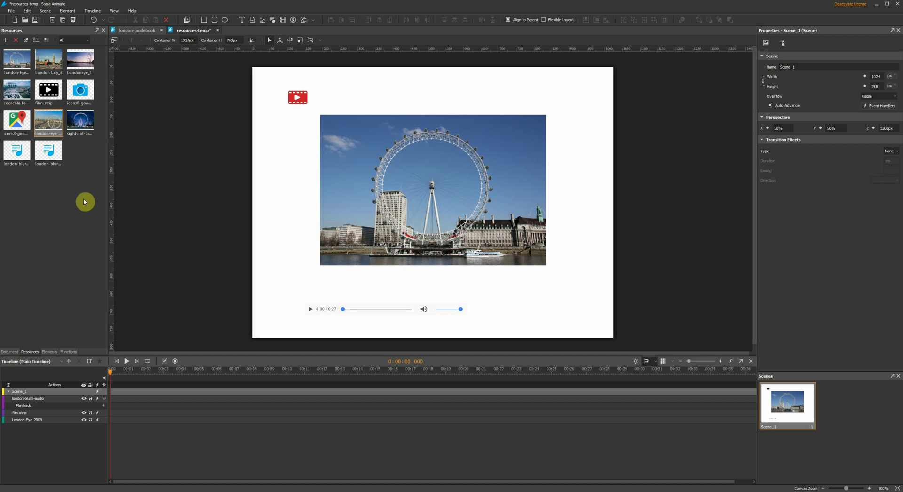
double_click(85, 127)
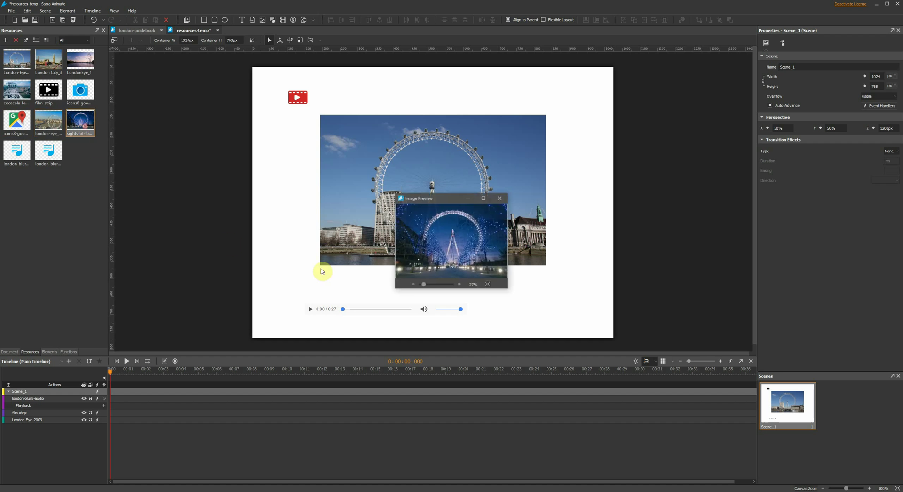
left_click(503, 200)
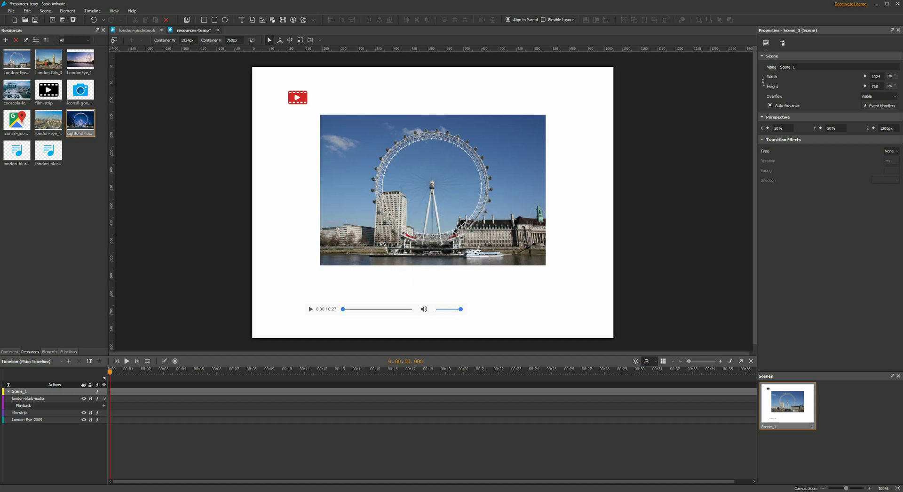
Close the resources-temp project via its tab, answering the save prompt, leaving london-guidebook's menuScene
key("alt+Tab")
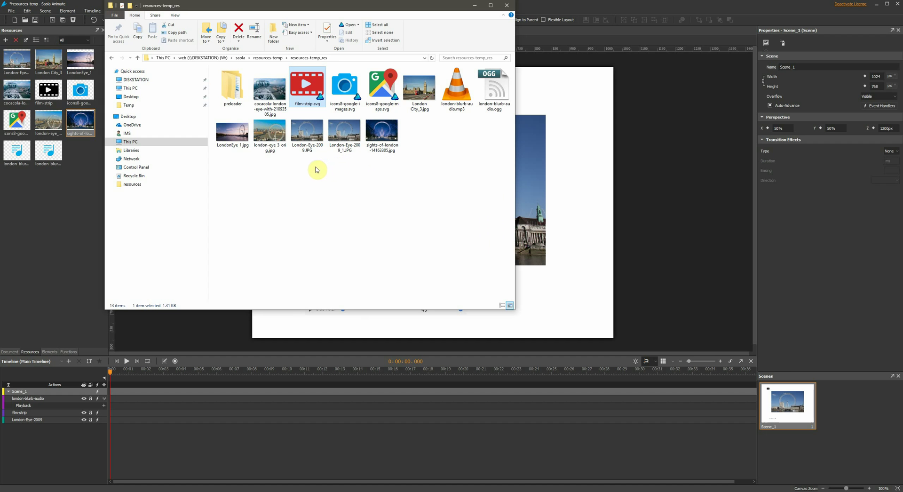
left_click(658, 6)
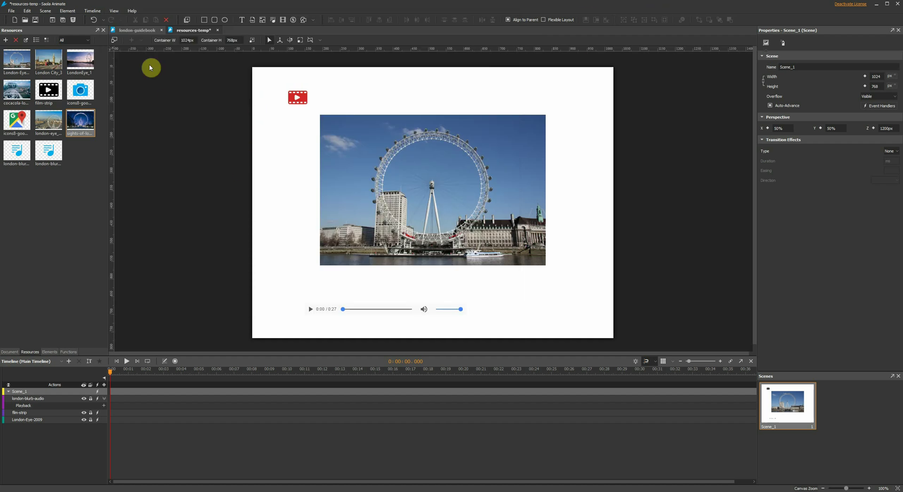
left_click(218, 31)
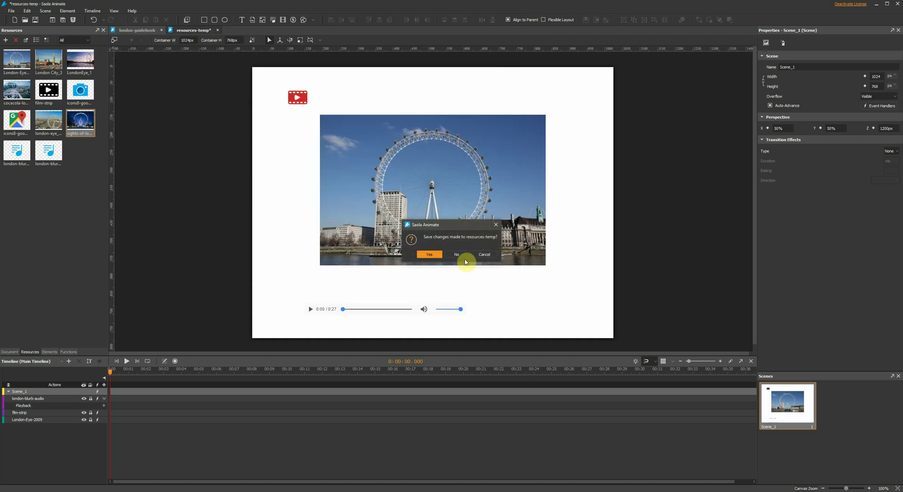
left_click(459, 256)
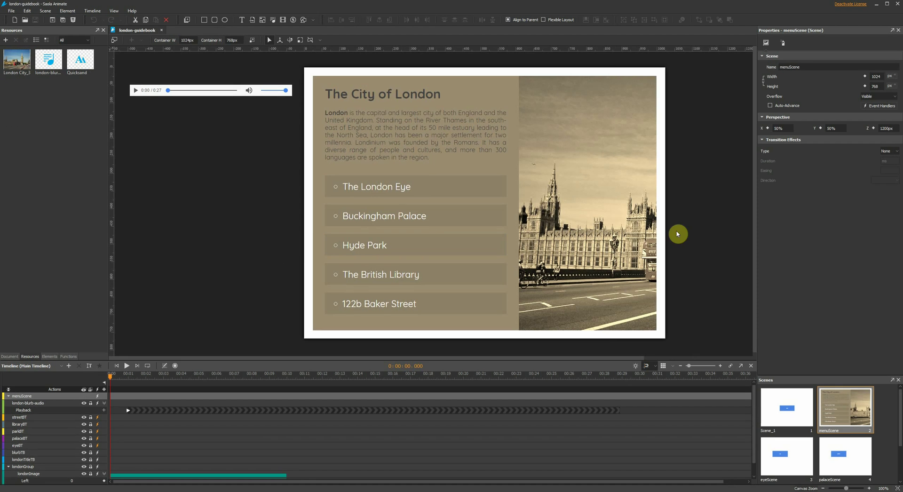